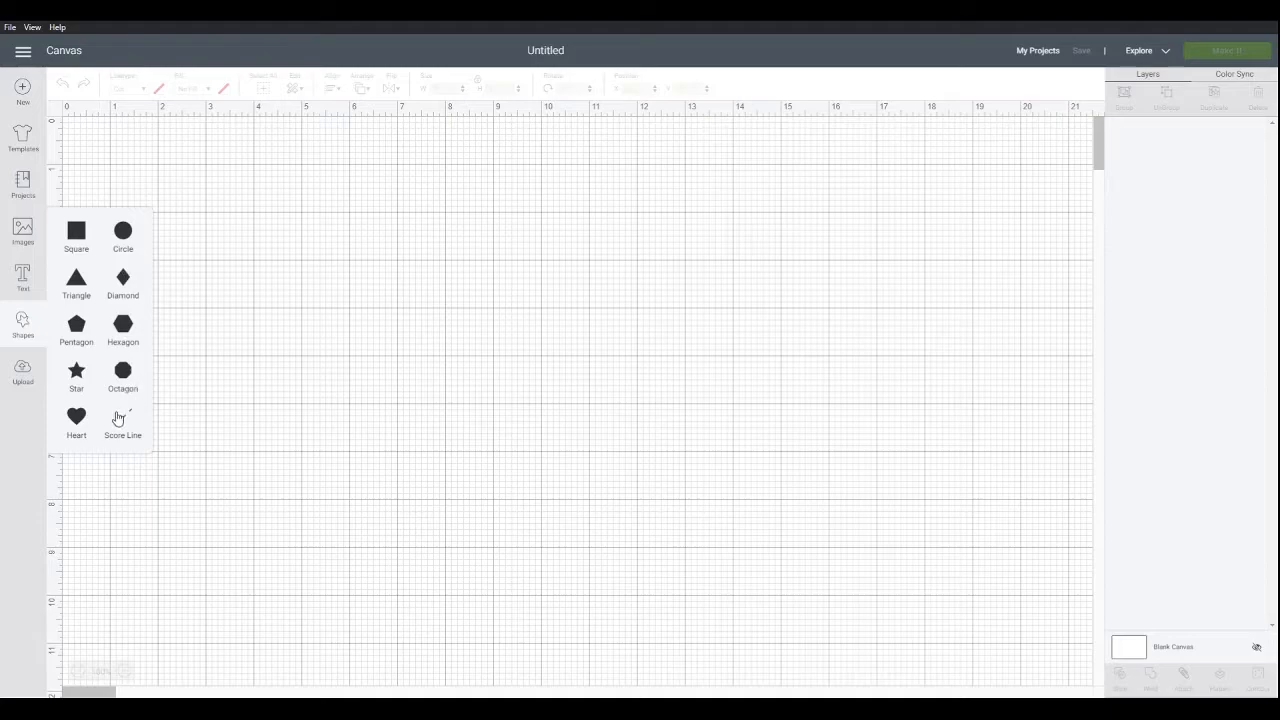
Insert a star shape and move it to about X 2.986, Y 2.153 on the canvas.
left_click(75, 372)
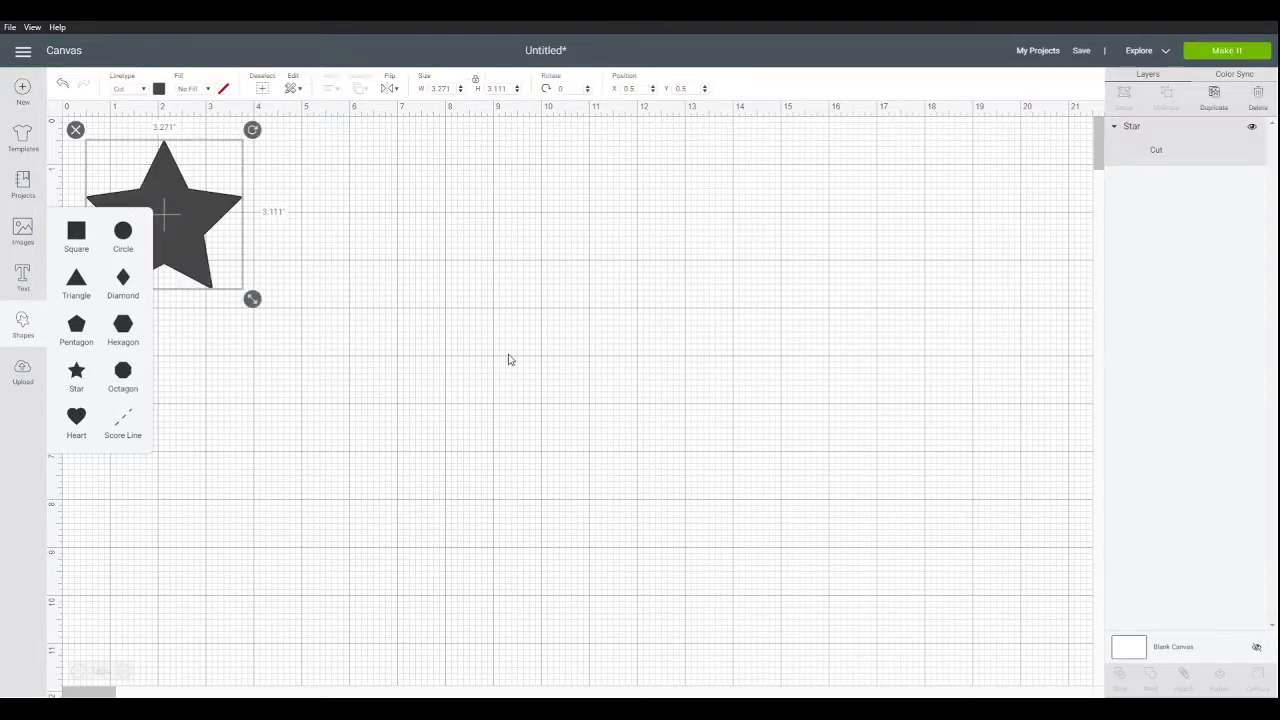
left_click(509, 360)
left_click_drag(196, 236, 314, 315)
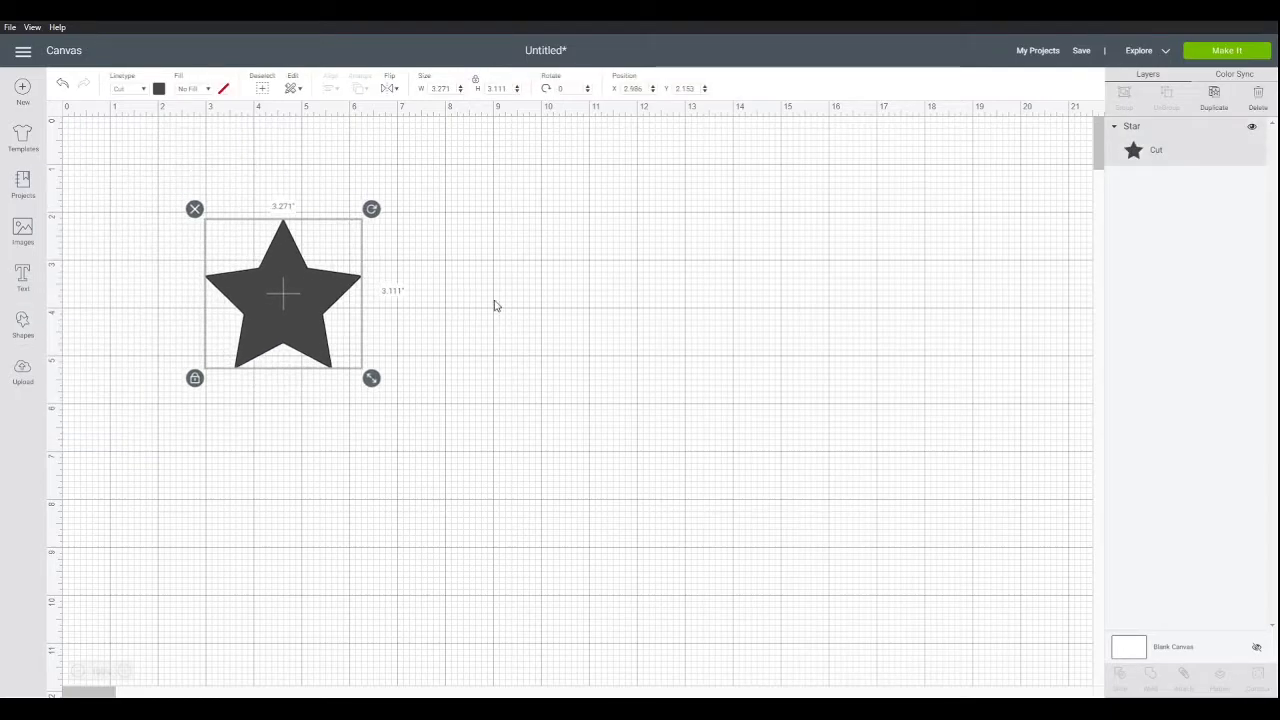
left_click(500, 303)
Insert a circle, shrink it to about 0.333 inches, and place it inside the star's upper point.
left_click(24, 325)
left_click(115, 233)
left_click(431, 225)
left_click(221, 237)
left_click_drag(268, 322, 288, 261)
left_click(466, 263)
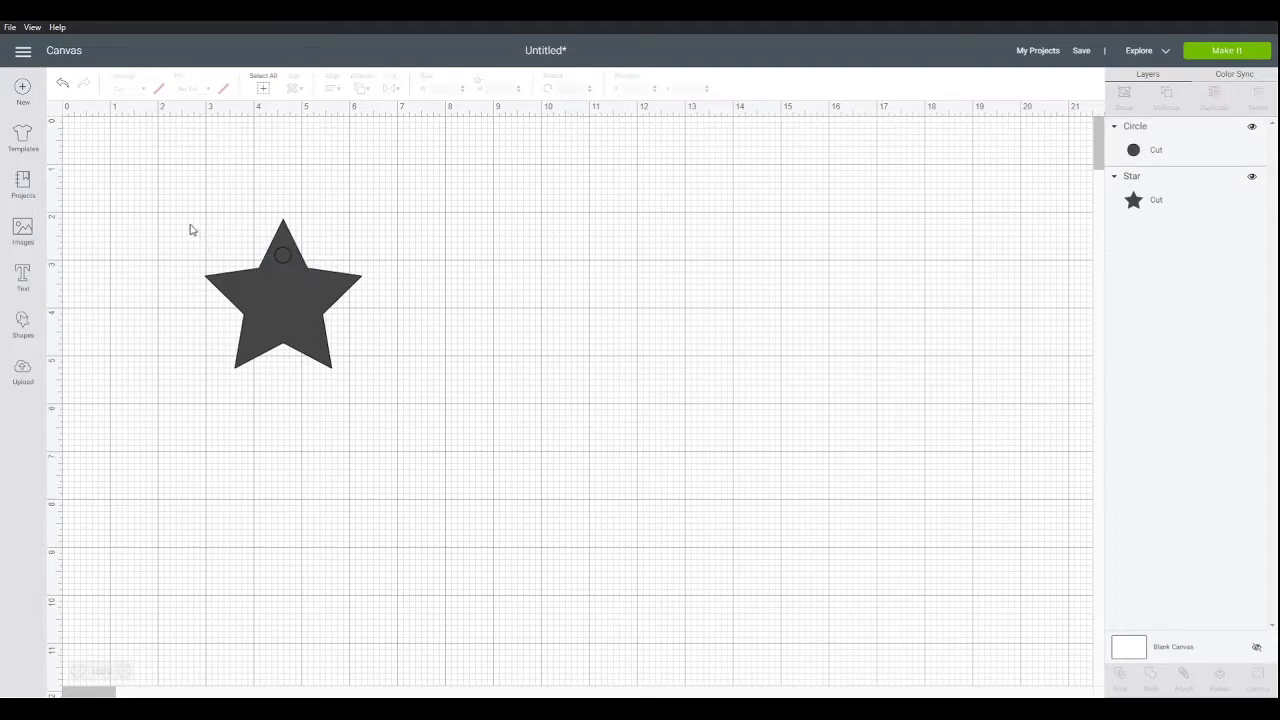
Center the circle and star horizontally with each other, and slice the circle out of the star.
left_click_drag(145, 221, 430, 351)
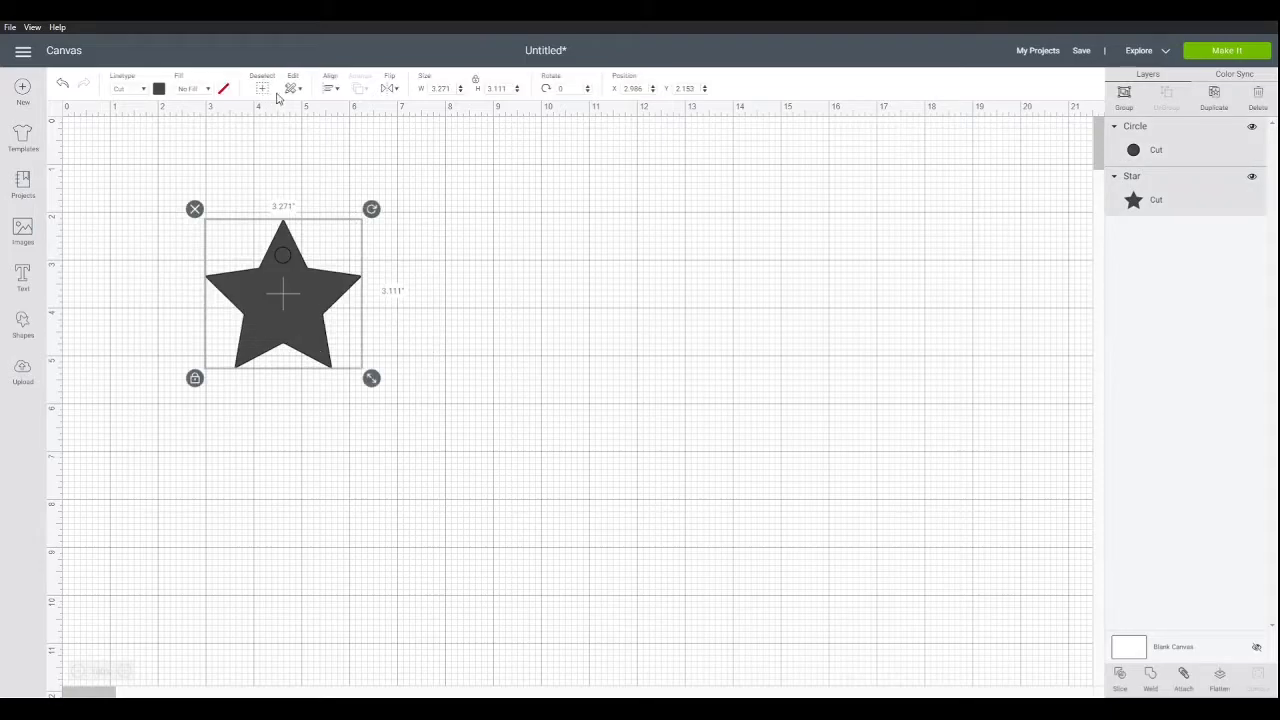
left_click(328, 90)
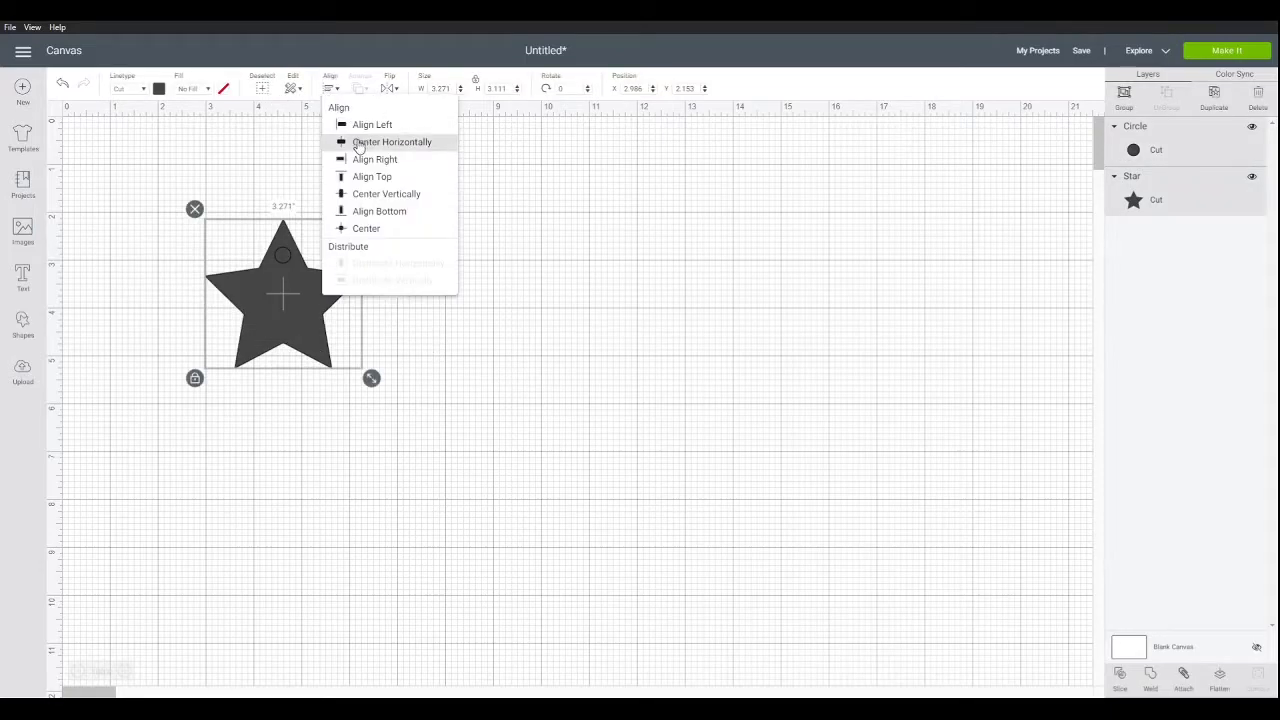
left_click(449, 155)
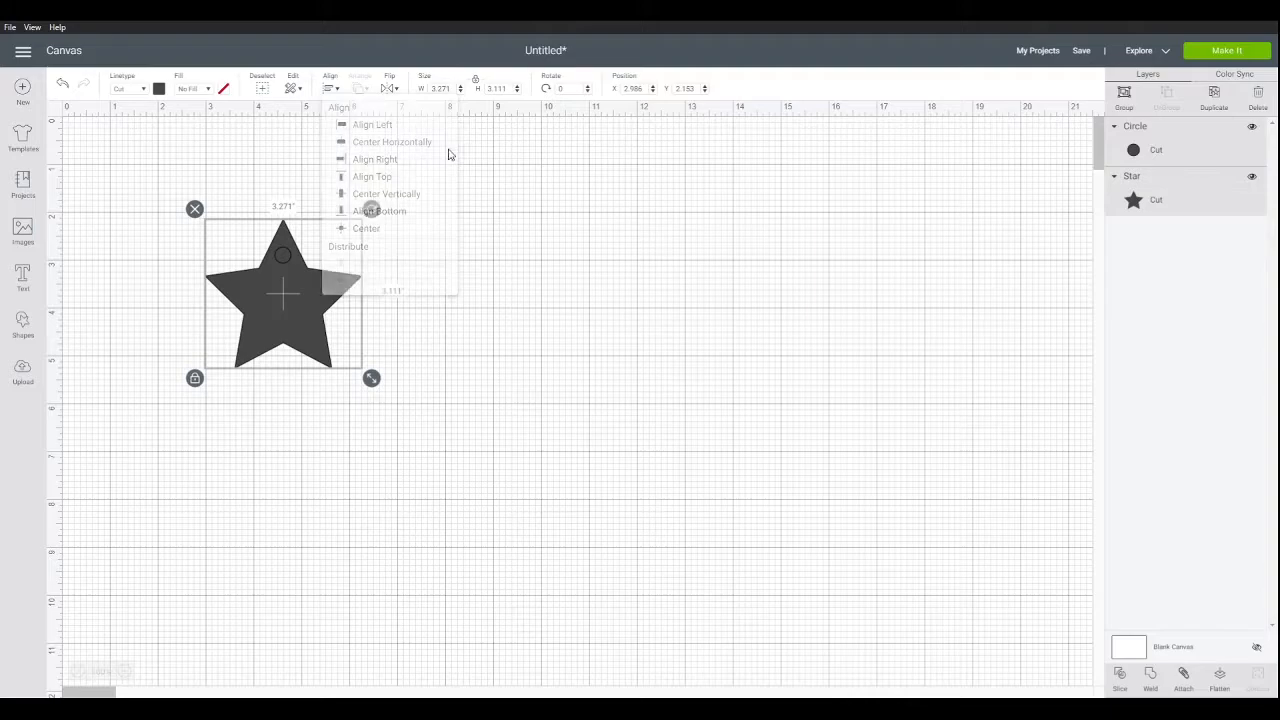
left_click(547, 285)
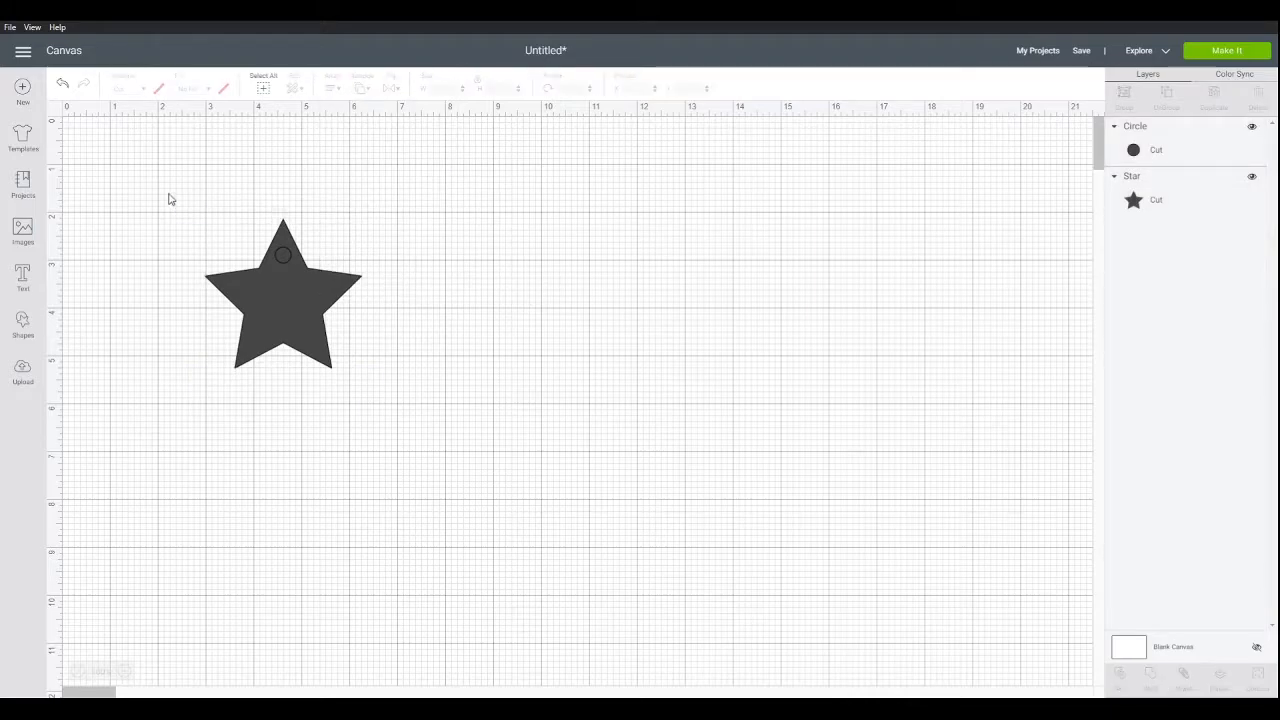
left_click_drag(183, 182, 426, 406)
left_click(1122, 677)
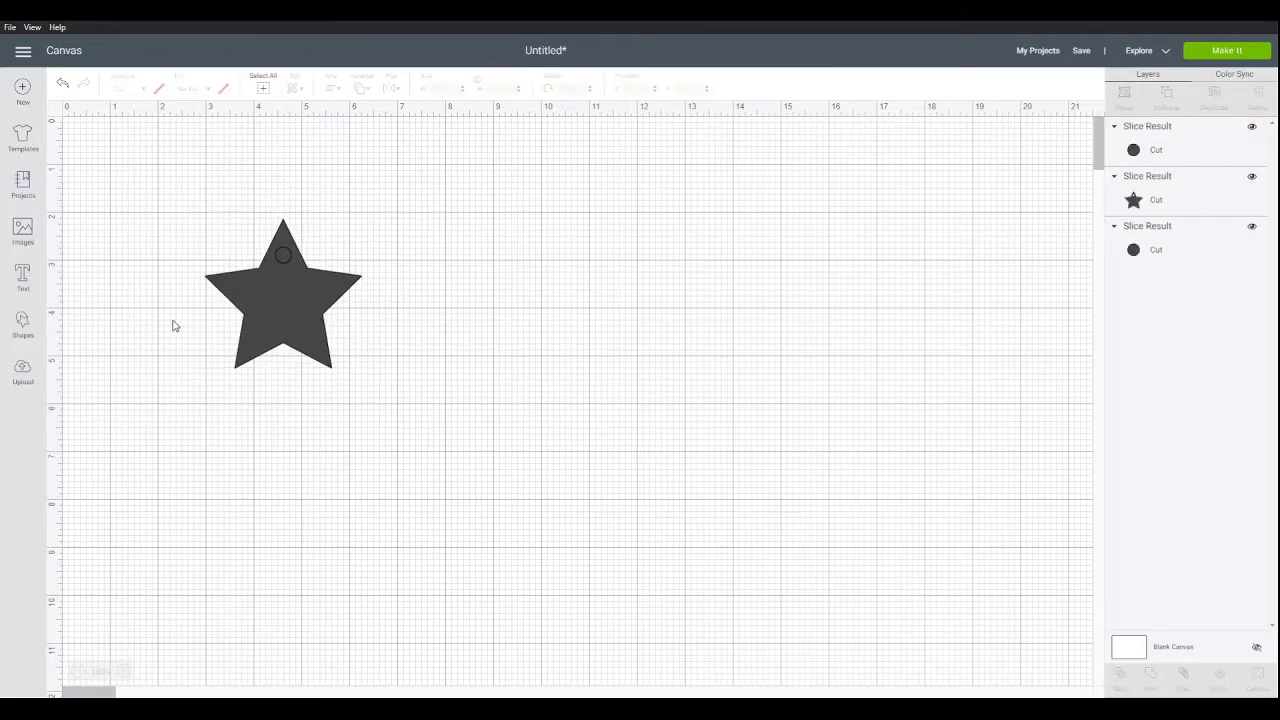
Move the sliced star to about X 8.125, Y 2.097, and delete the two leftover circles.
left_click_drag(278, 324, 523, 316)
left_click(893, 385)
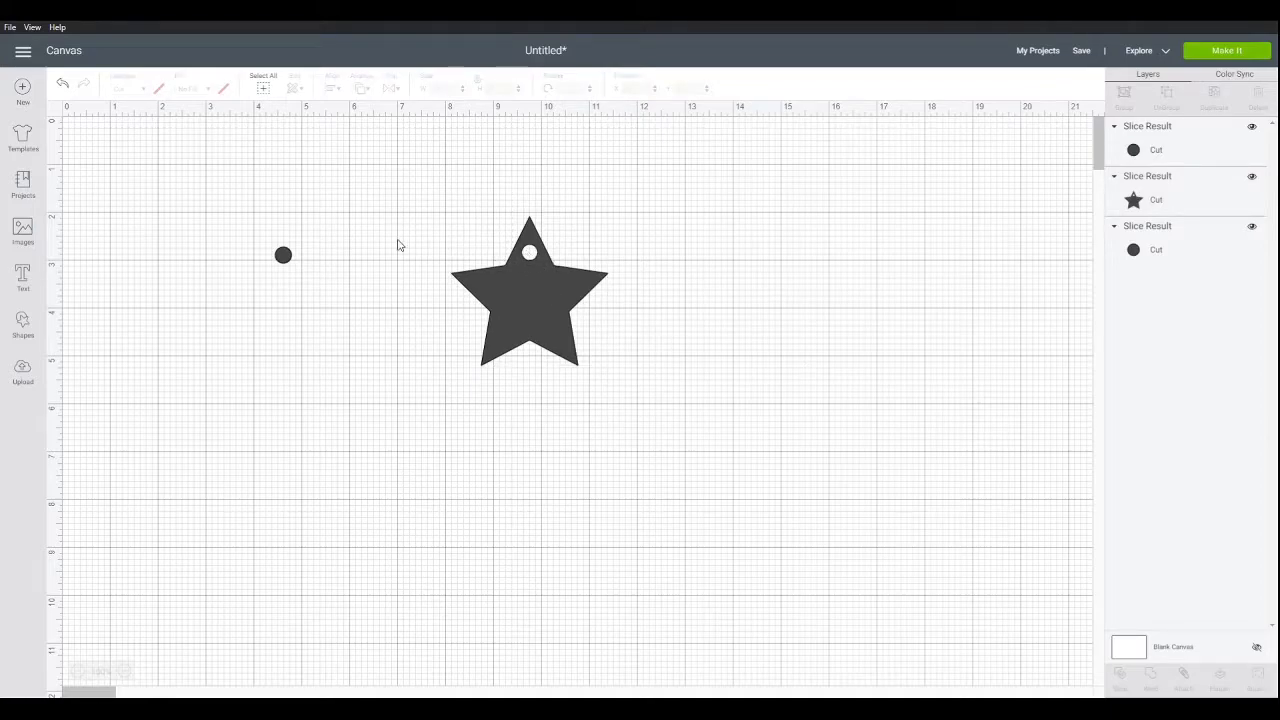
left_click(284, 256)
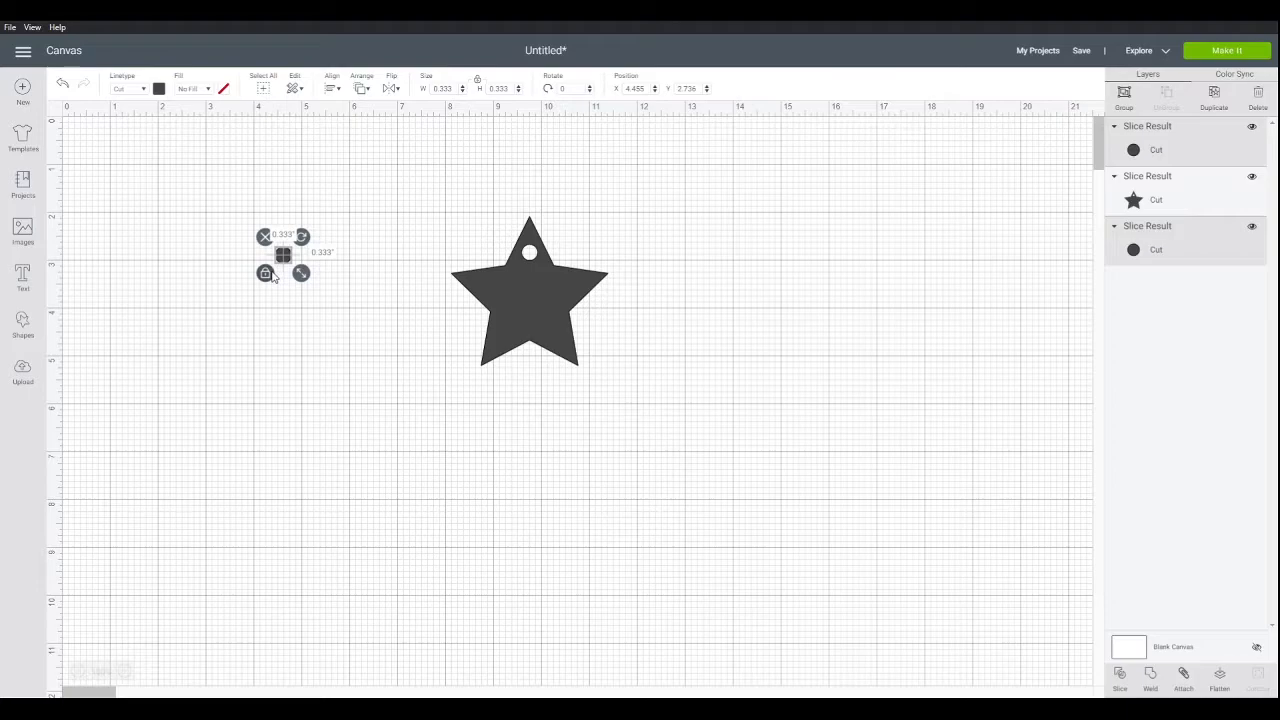
key("Delete")
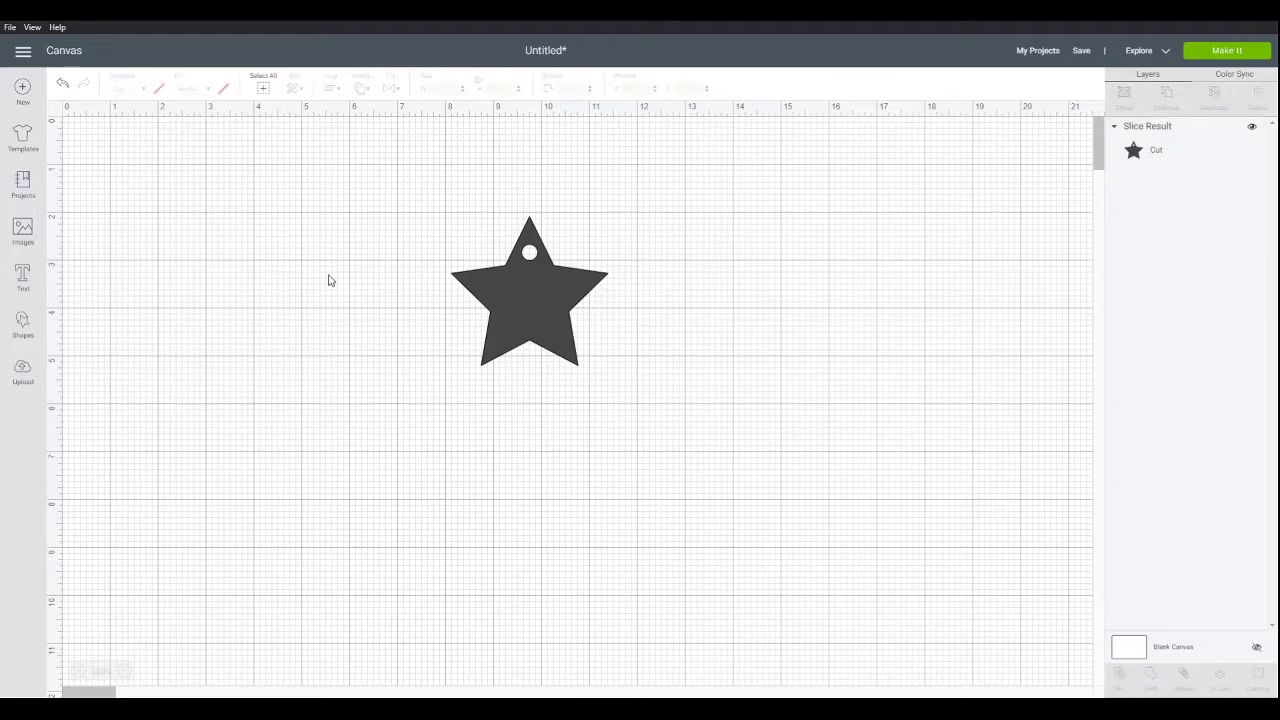
Change the star's material color to white.
left_click(510, 310)
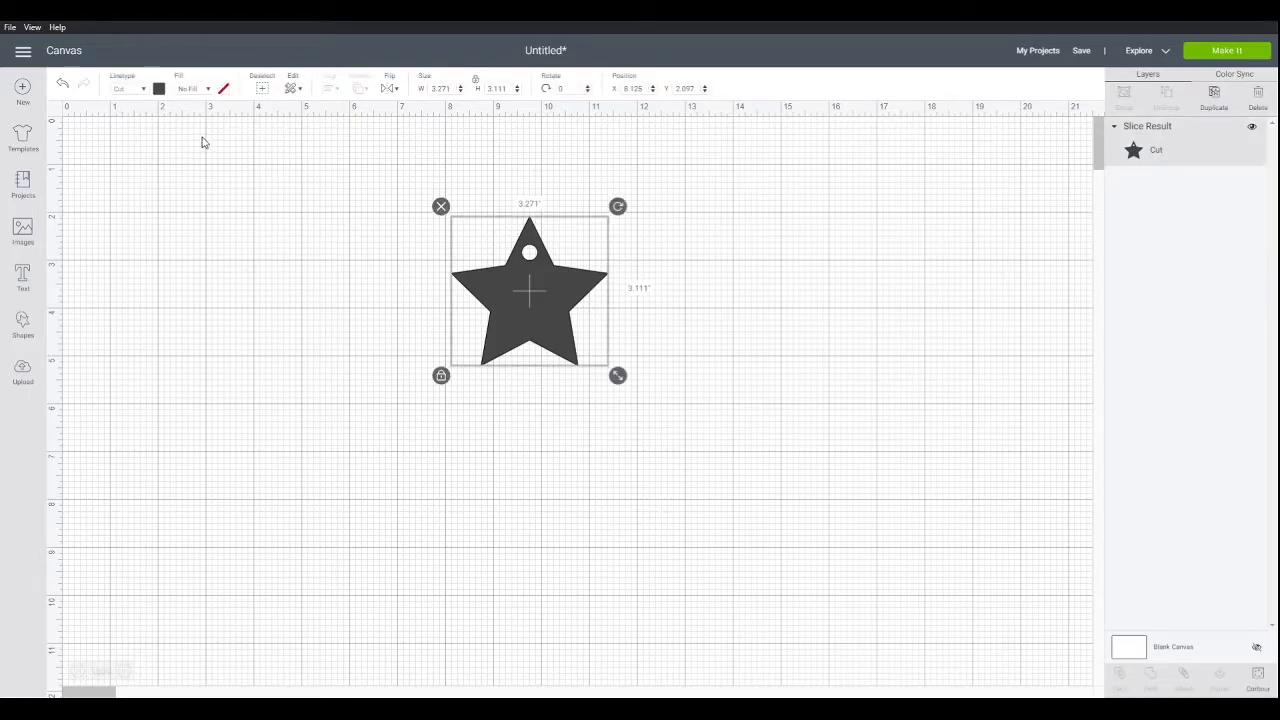
left_click(159, 92)
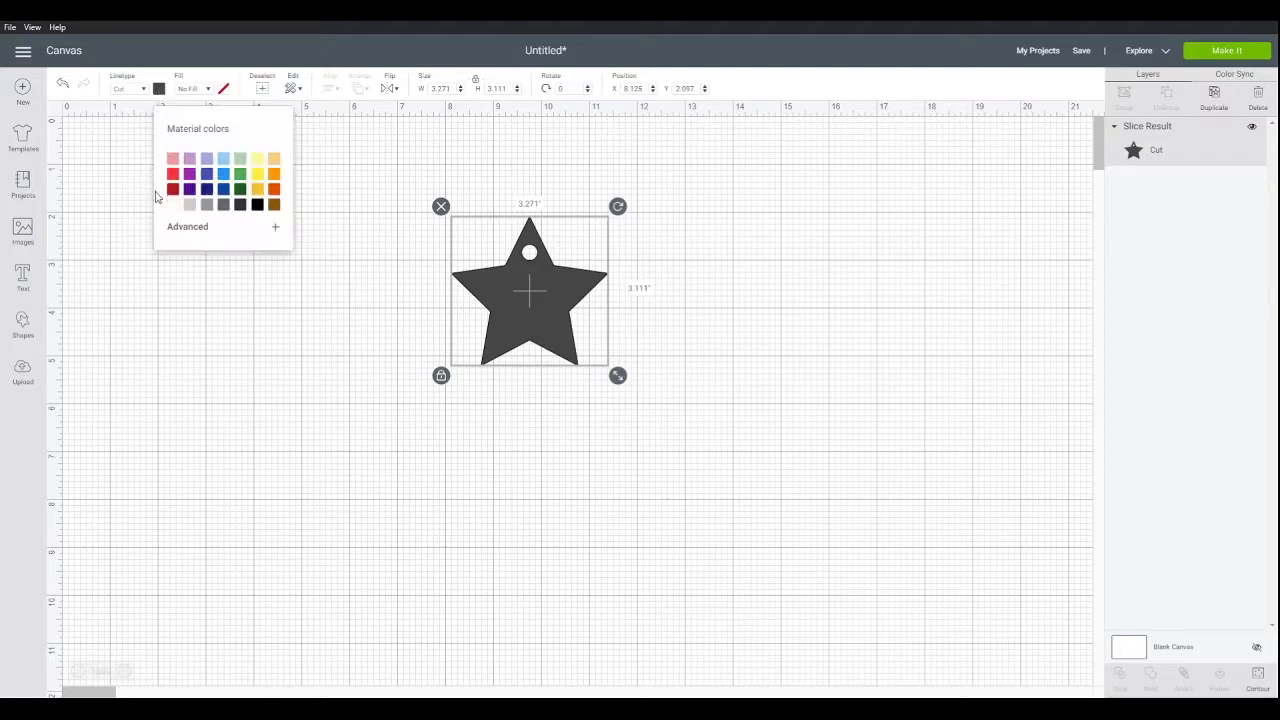
left_click(168, 206)
left_click(208, 371)
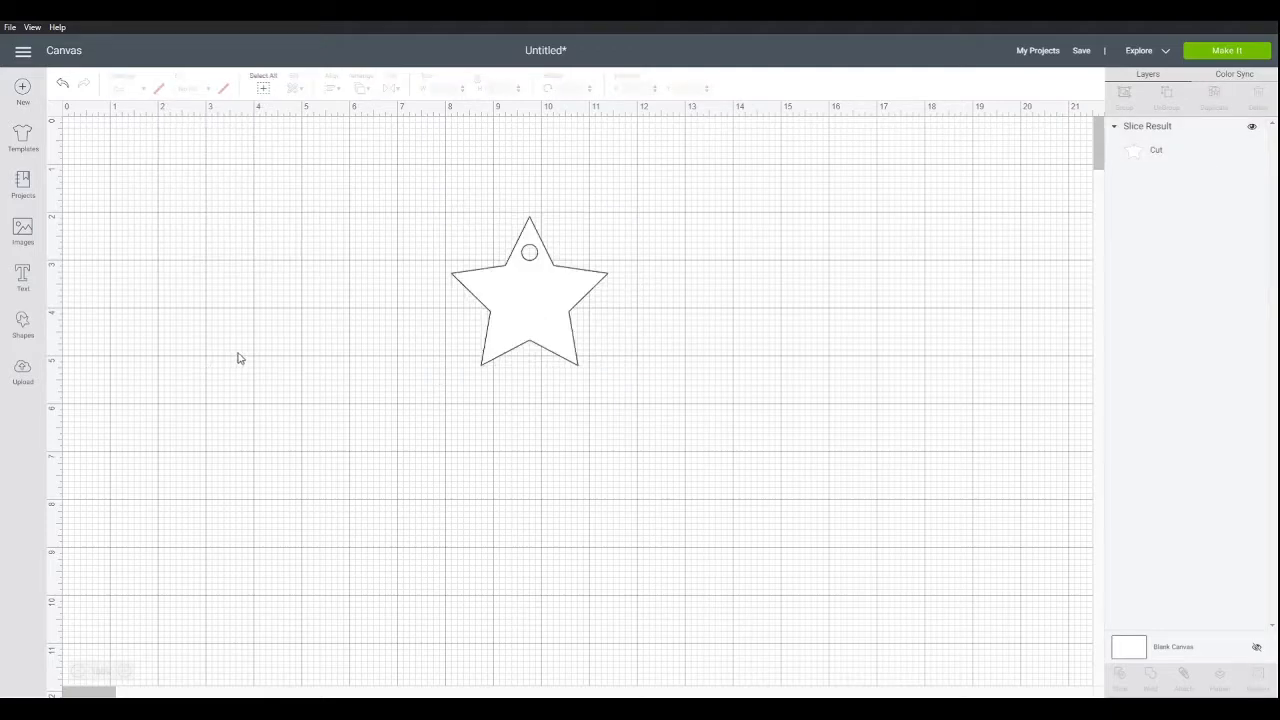
Search the image library for "christmas" and filter the images by Free ownership.
left_click(27, 246)
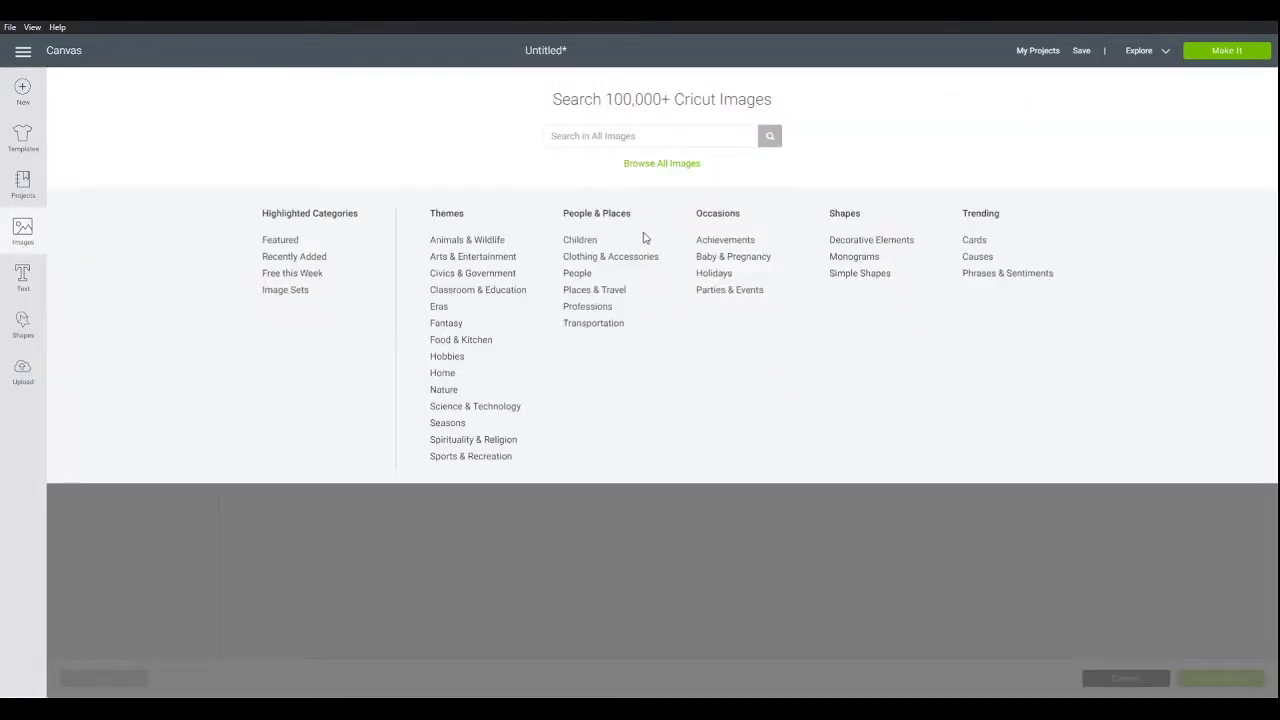
left_click(653, 131)
type("christmas")
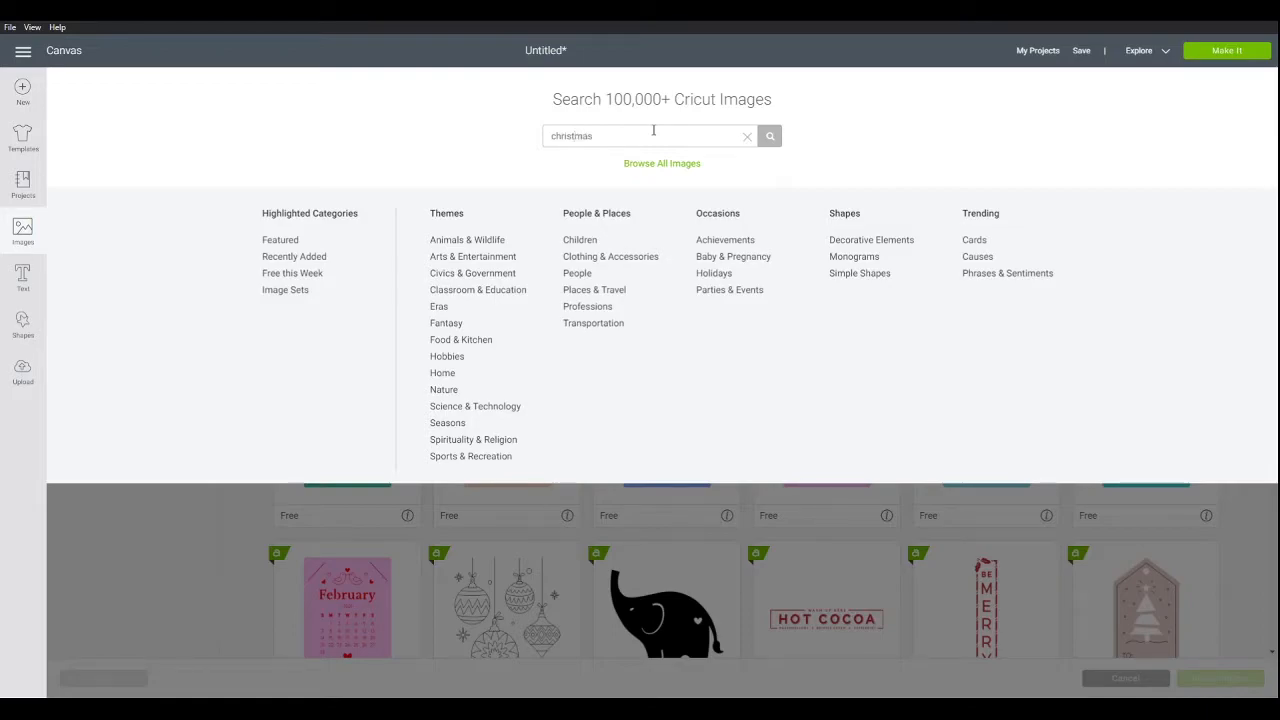
key("Return")
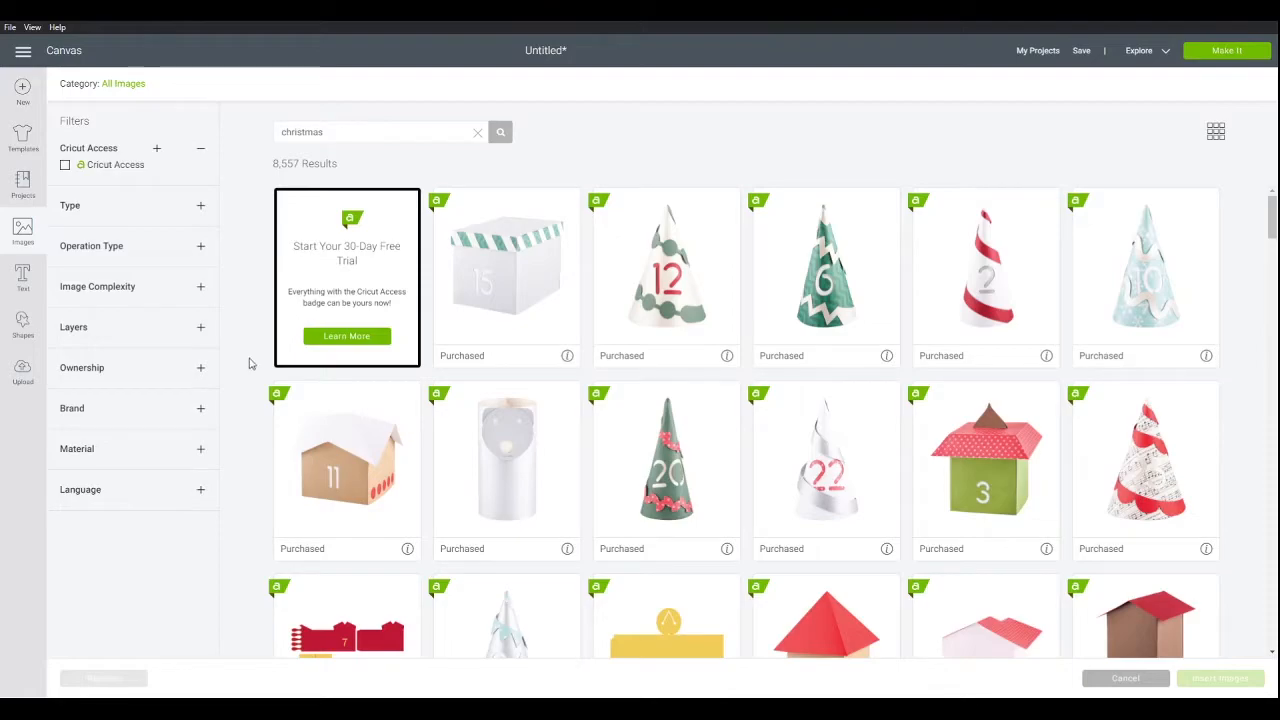
left_click(141, 373)
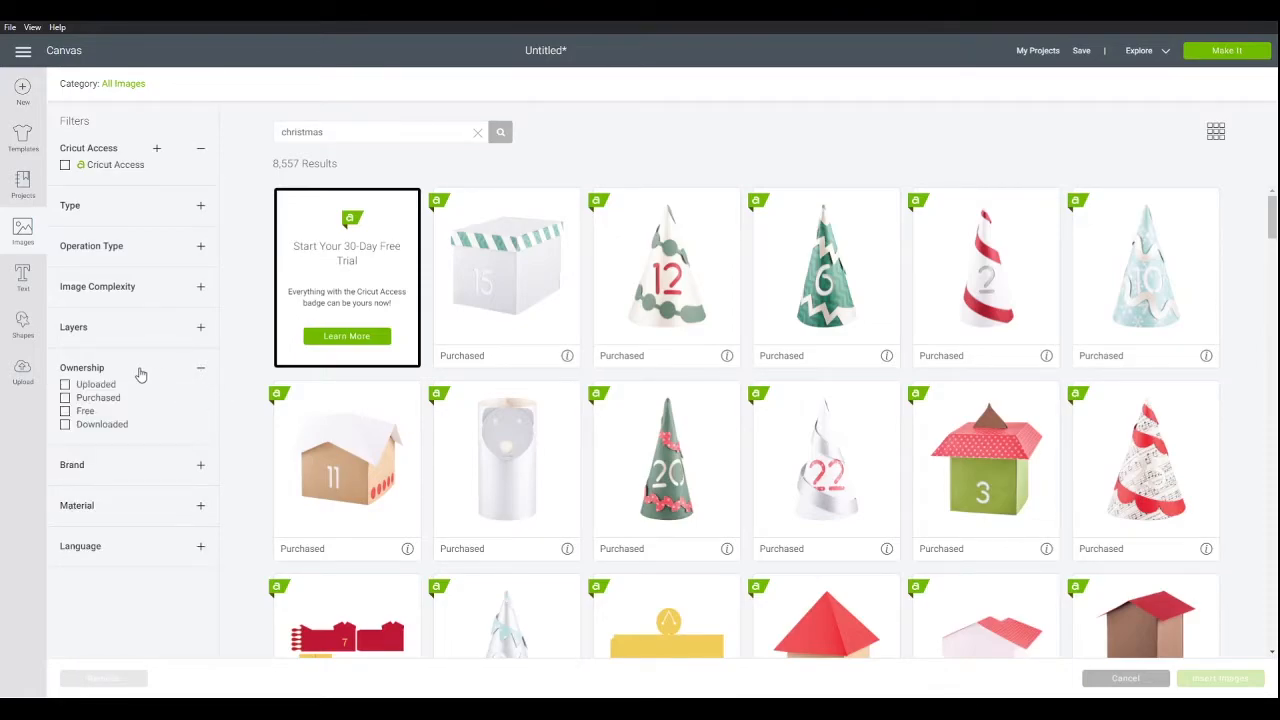
left_click(85, 412)
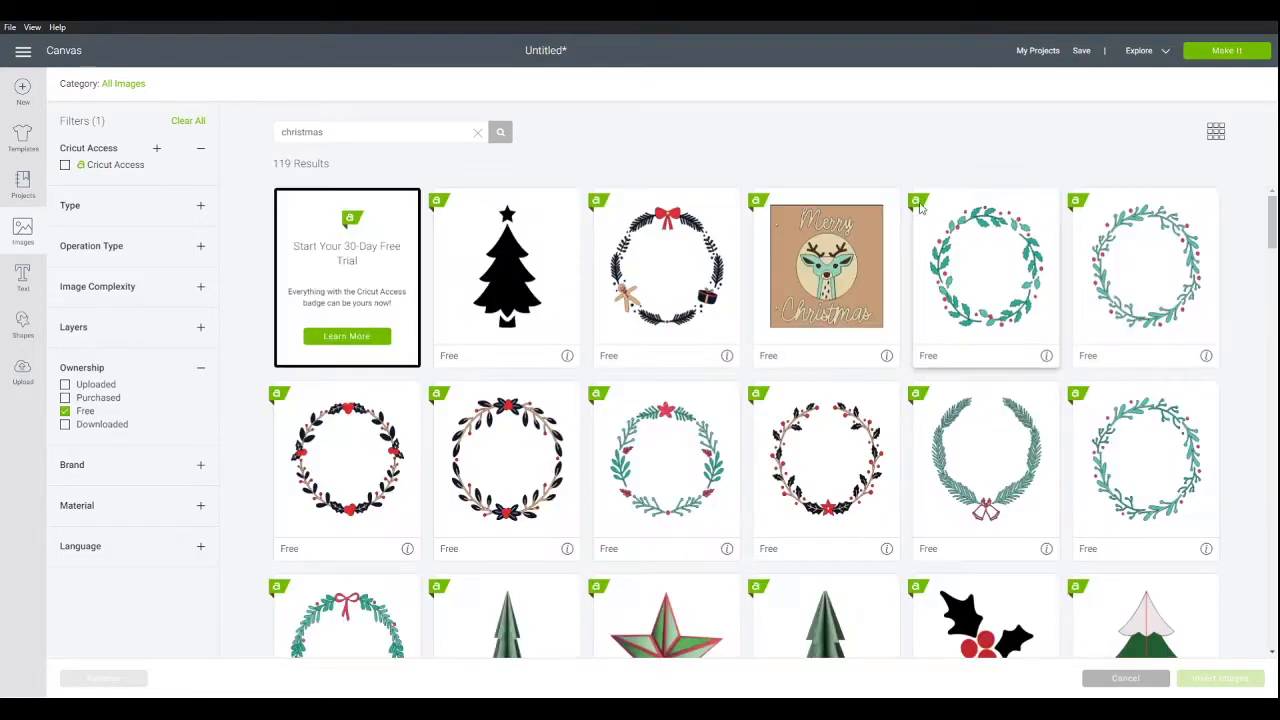
Browse the free Christmas images and insert the green holly wreath with red berries onto the canvas.
scroll(882, 267, "down", 3)
scroll(1074, 314, "down", 3)
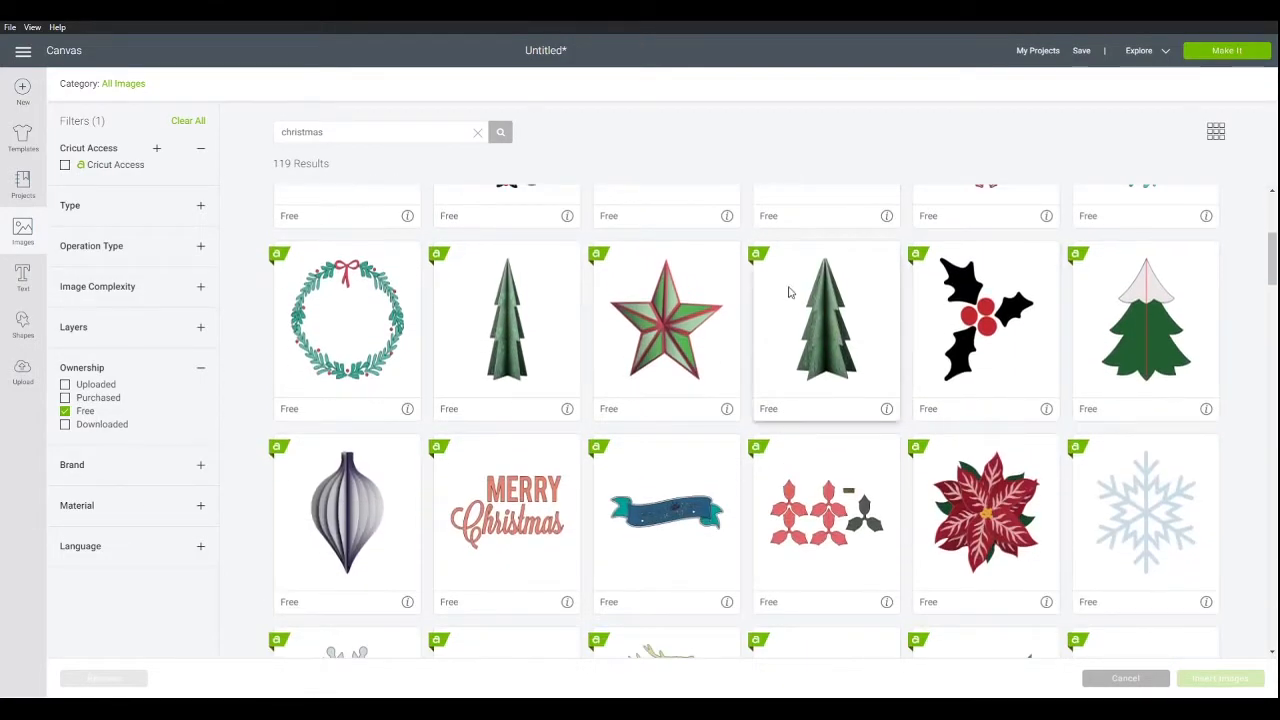
scroll(780, 289, "down", 4)
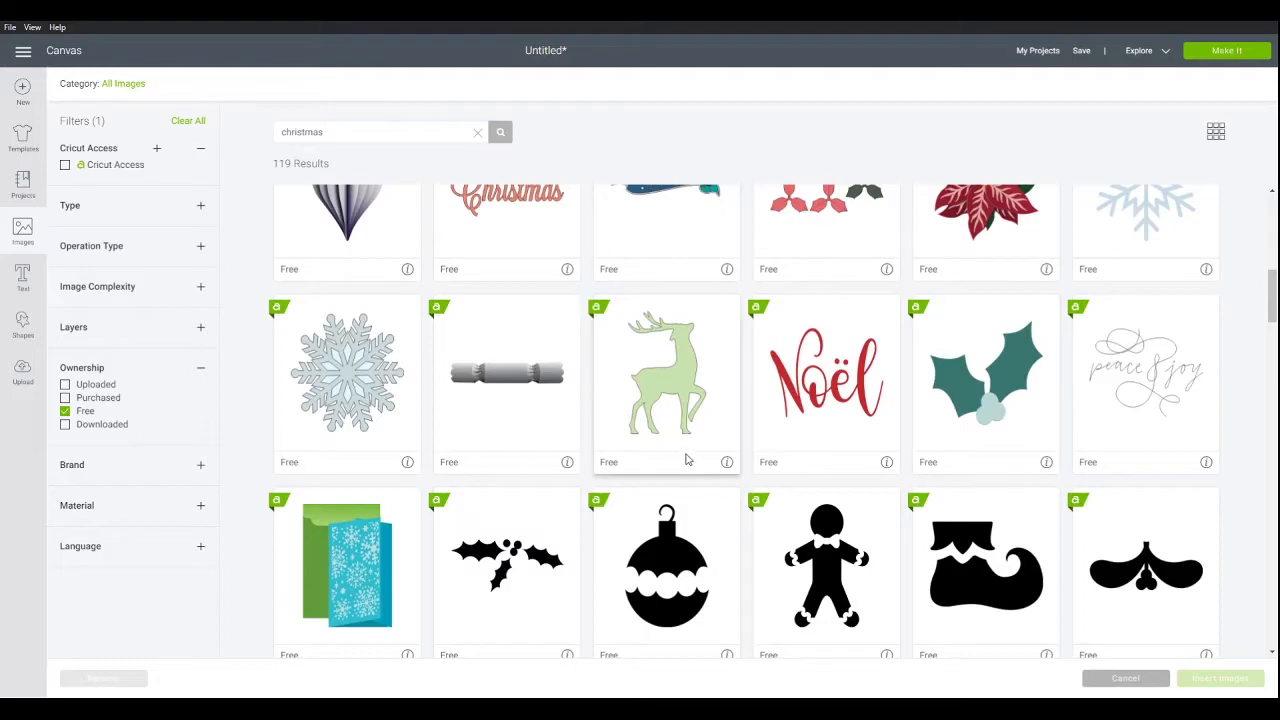
scroll(877, 460, "down", 5)
scroll(876, 451, "down", 4)
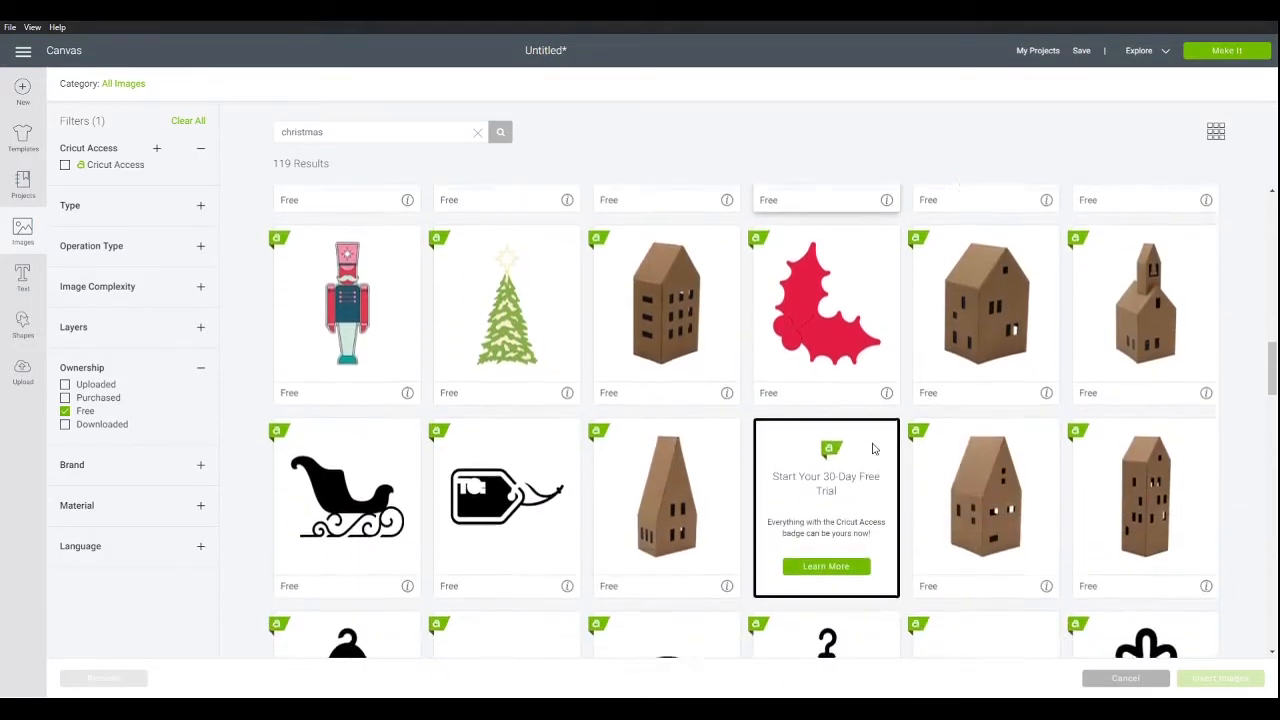
scroll(874, 450, "up", 6)
scroll(872, 449, "up", 10)
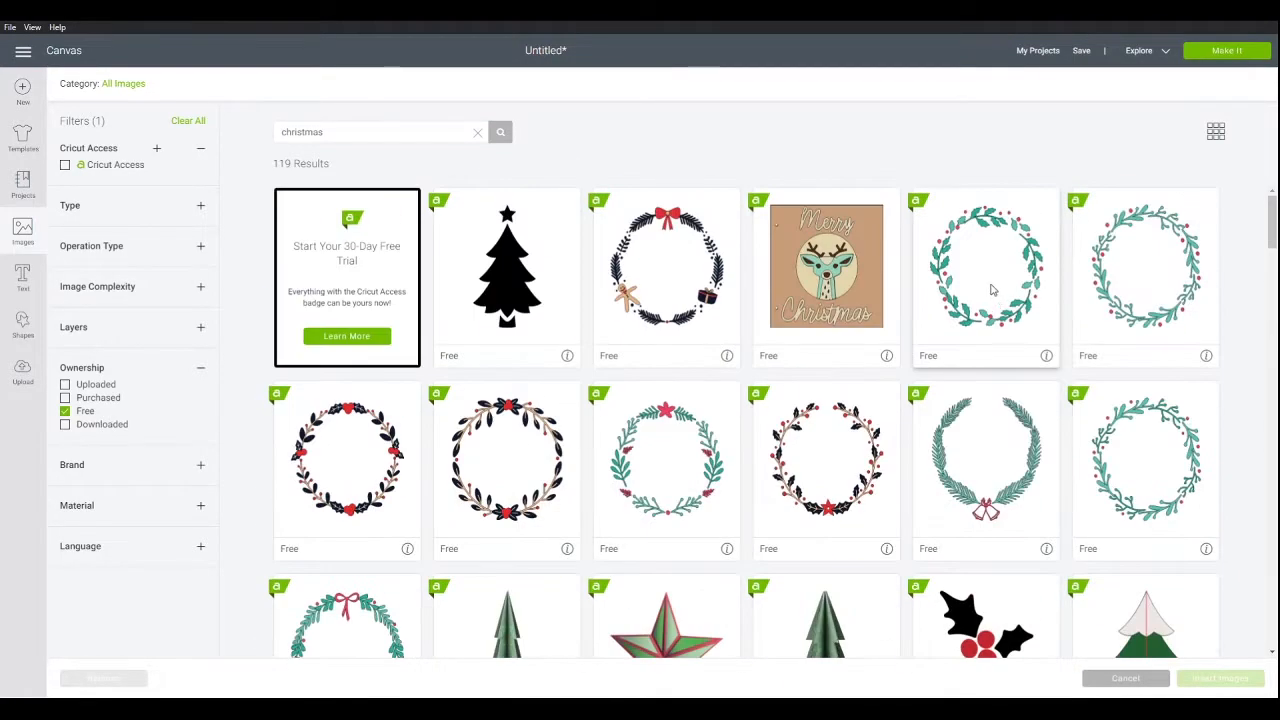
left_click(992, 290)
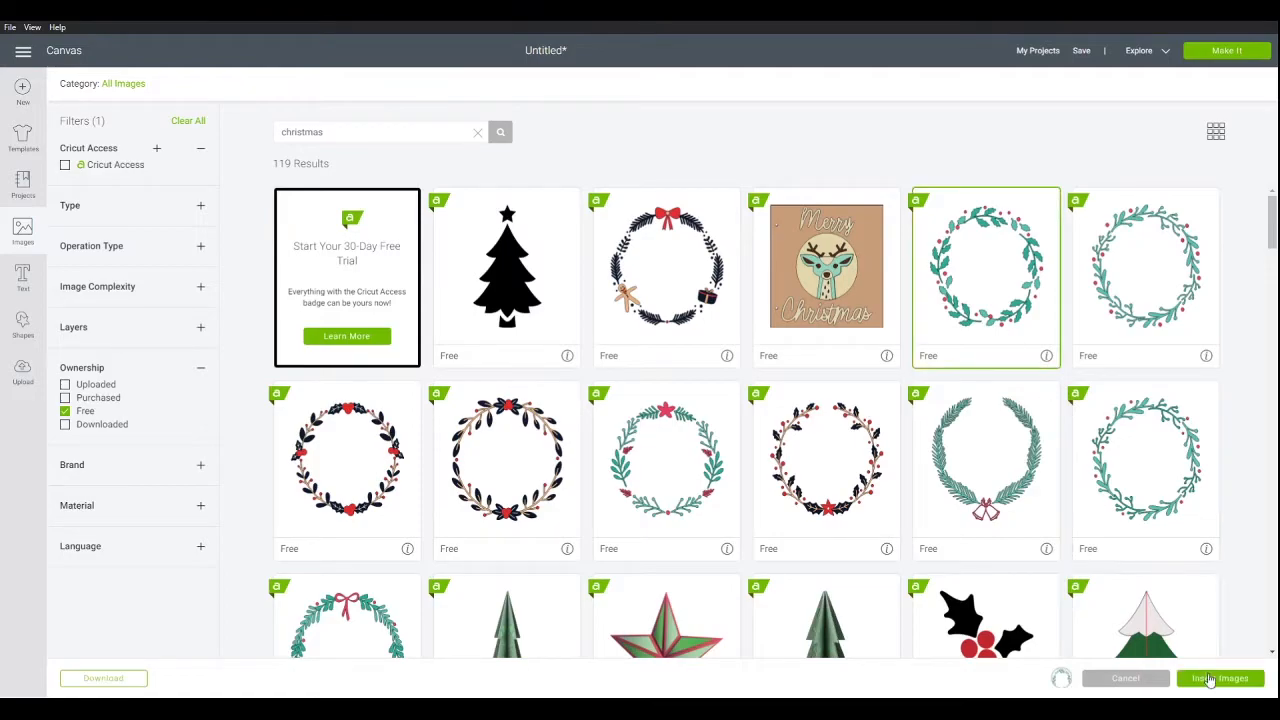
left_click(1218, 679)
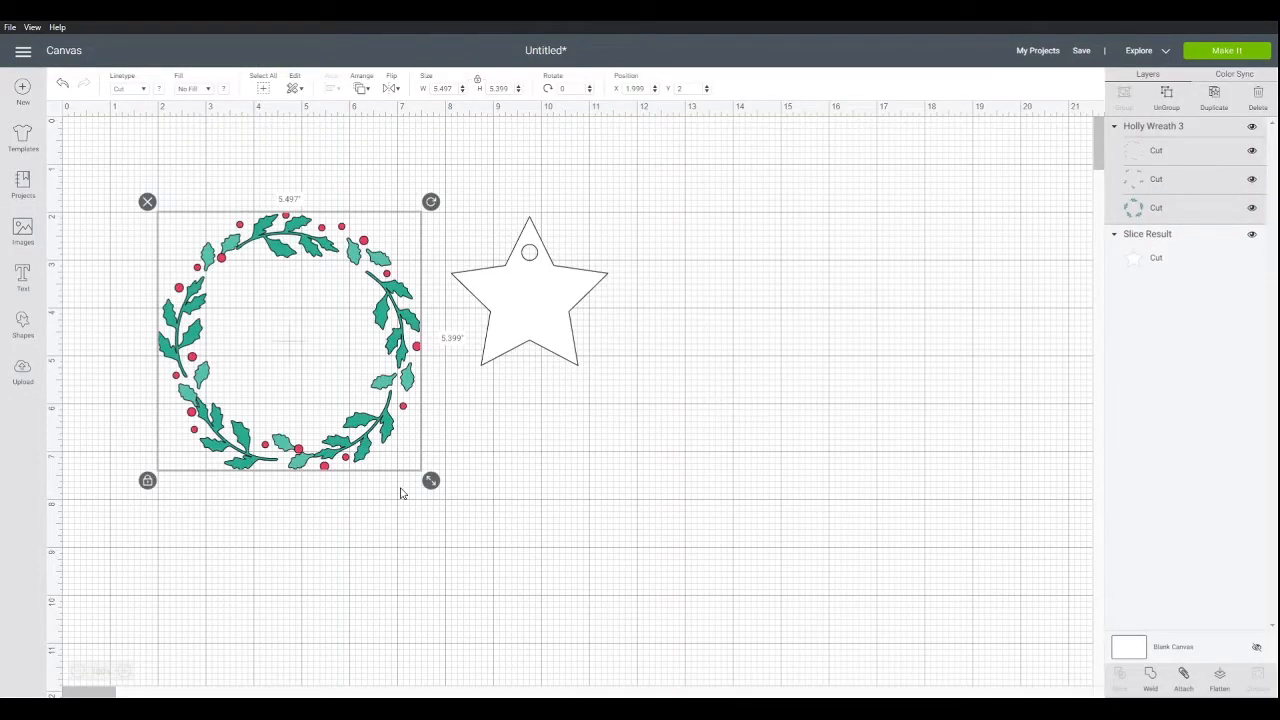
Shrink the wreath to fit inside the star's middle and center it horizontally with the star.
left_click_drag(422, 487, 350, 398)
left_click_drag(430, 482, 543, 330)
left_click_drag(718, 396, 444, 218)
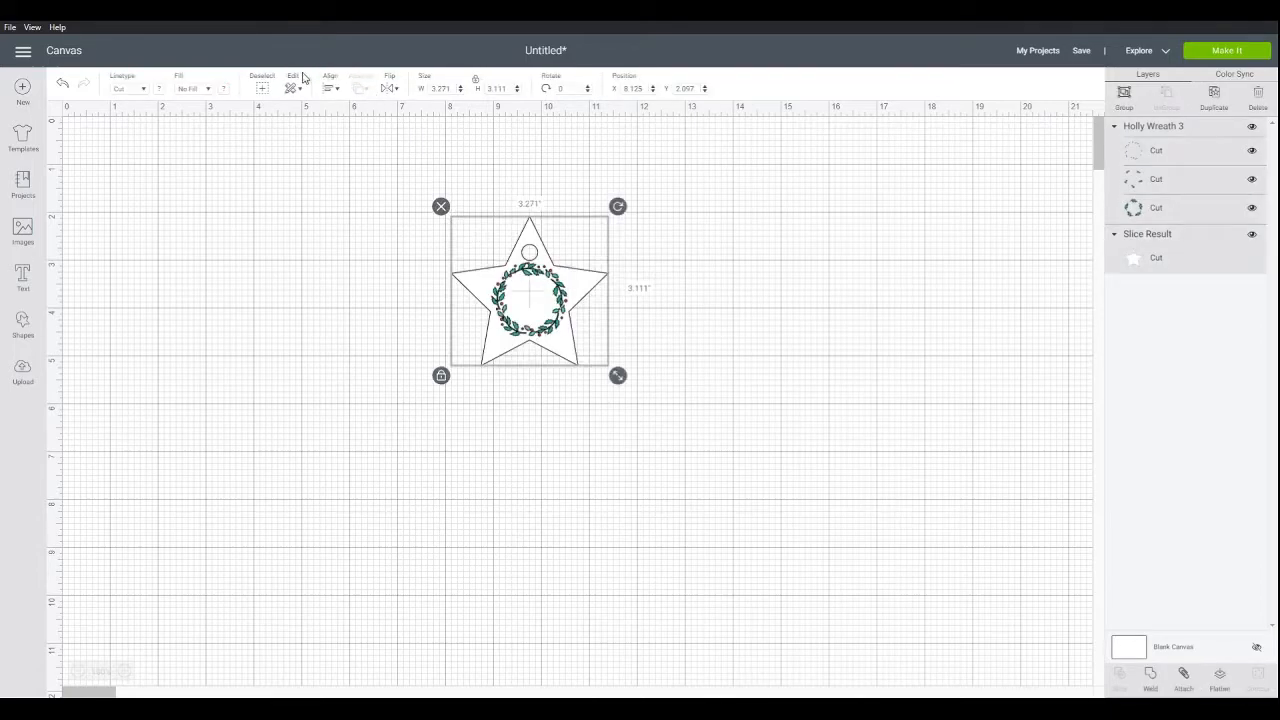
left_click(329, 88)
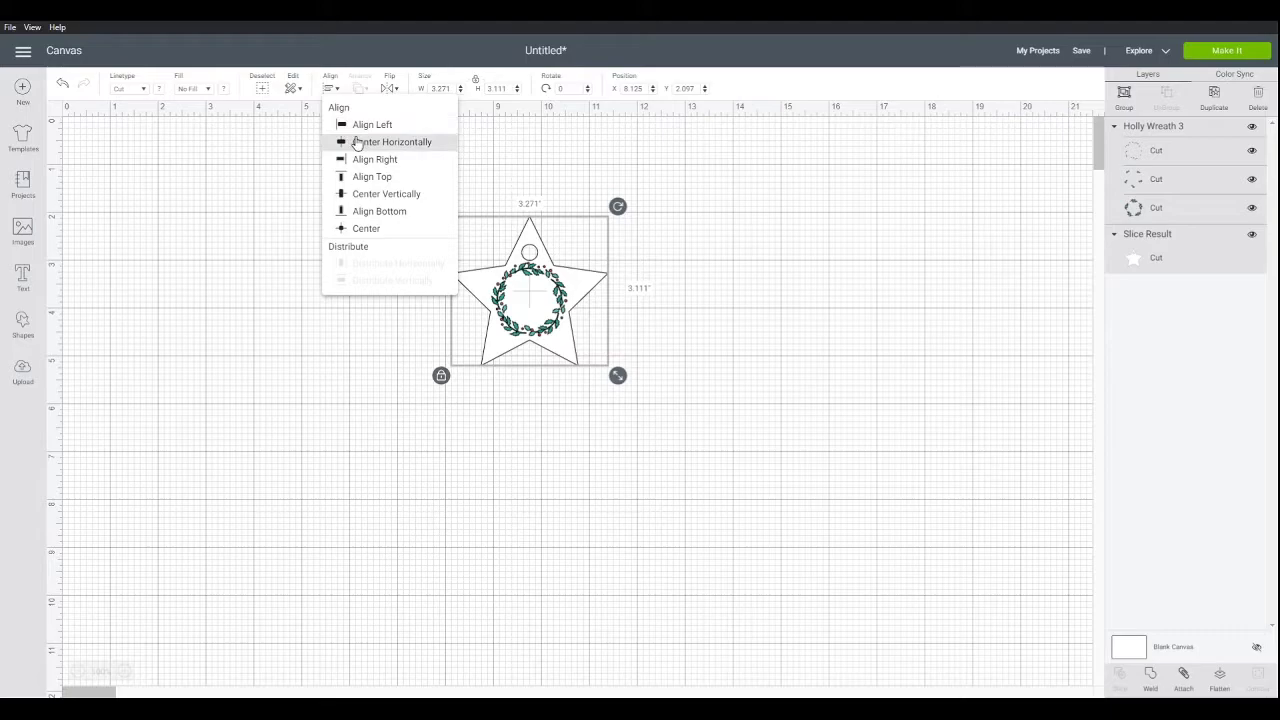
left_click(357, 142)
left_click(770, 335)
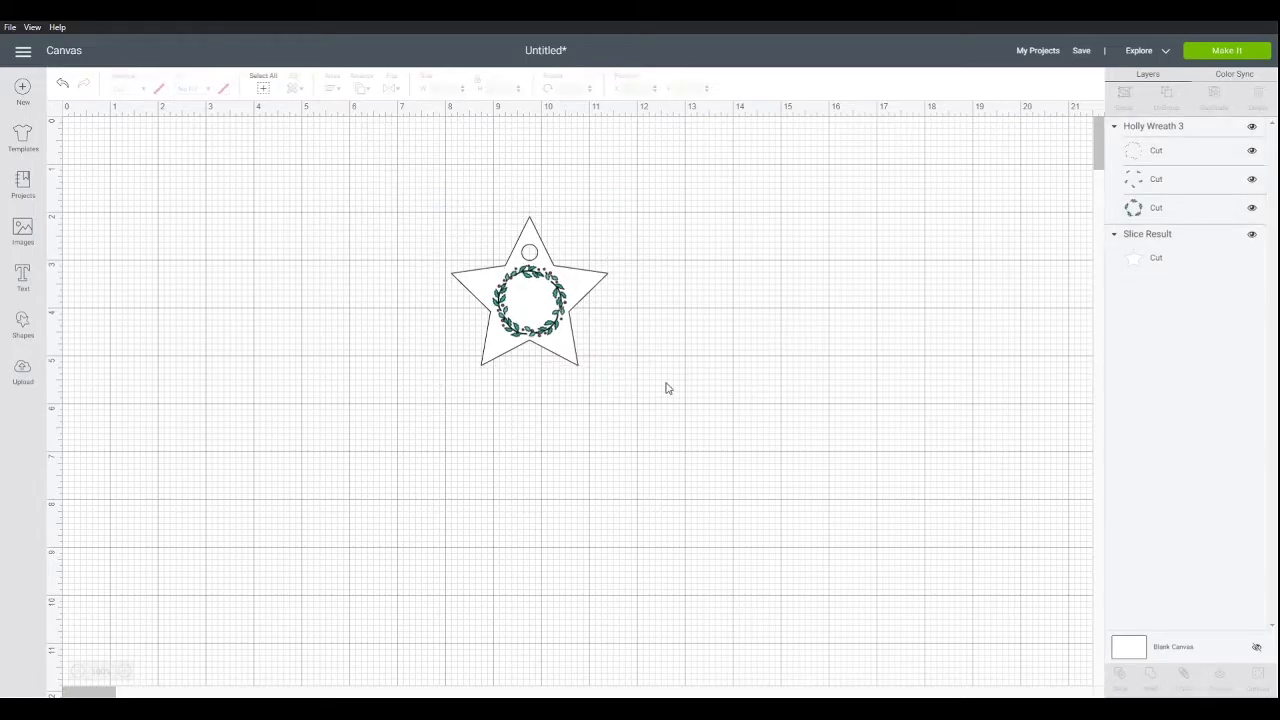
Flatten the wreath and star into one printable image and move it left on the canvas.
left_click_drag(667, 388, 440, 198)
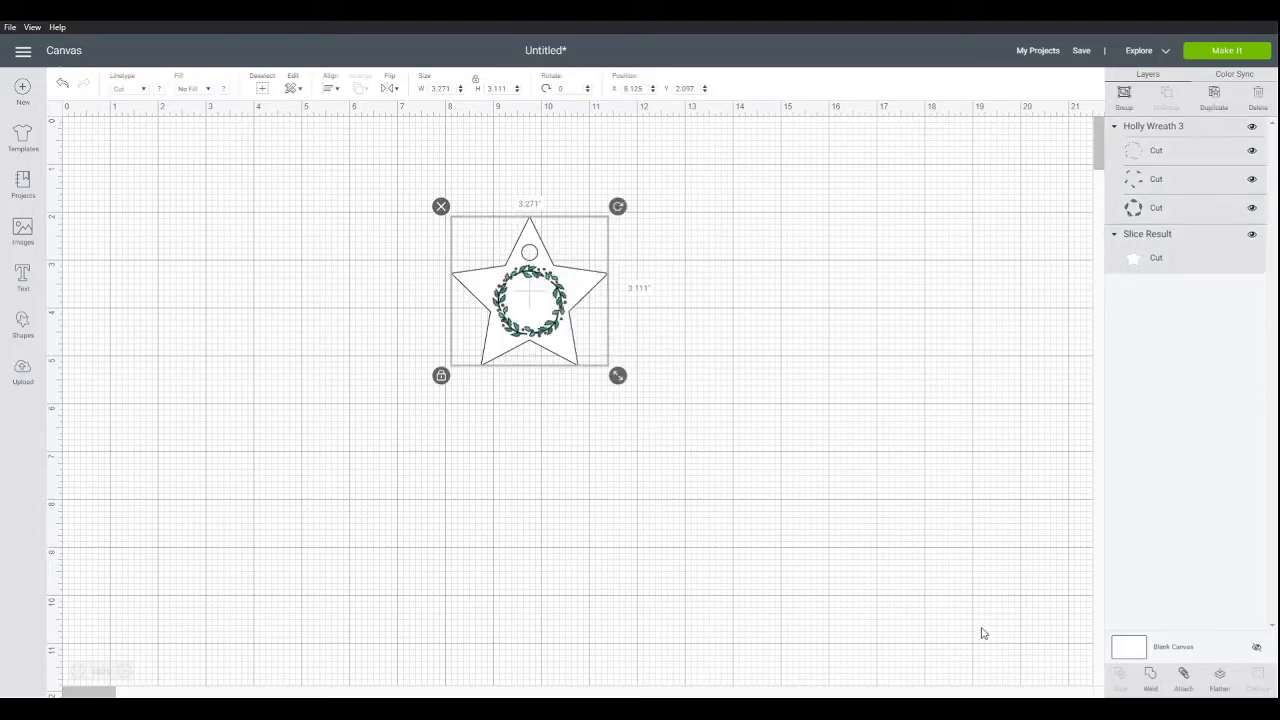
left_click(1220, 685)
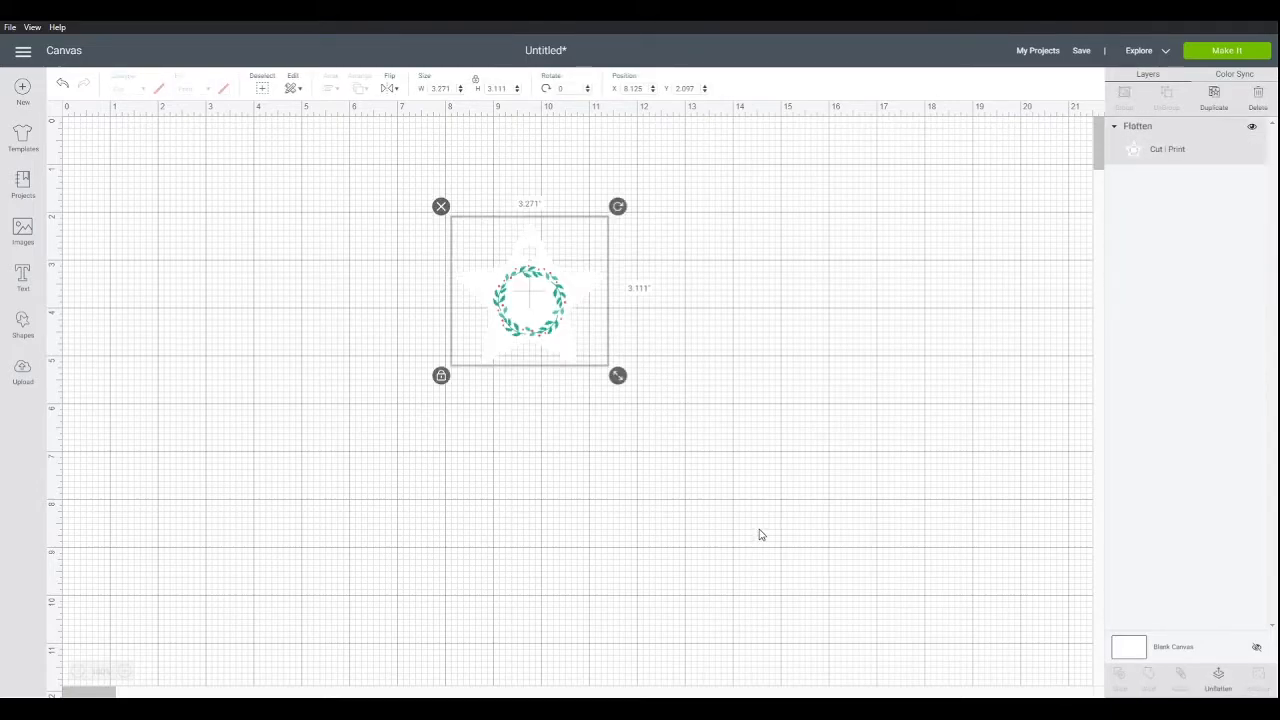
left_click(711, 334)
left_click_drag(537, 277, 482, 283)
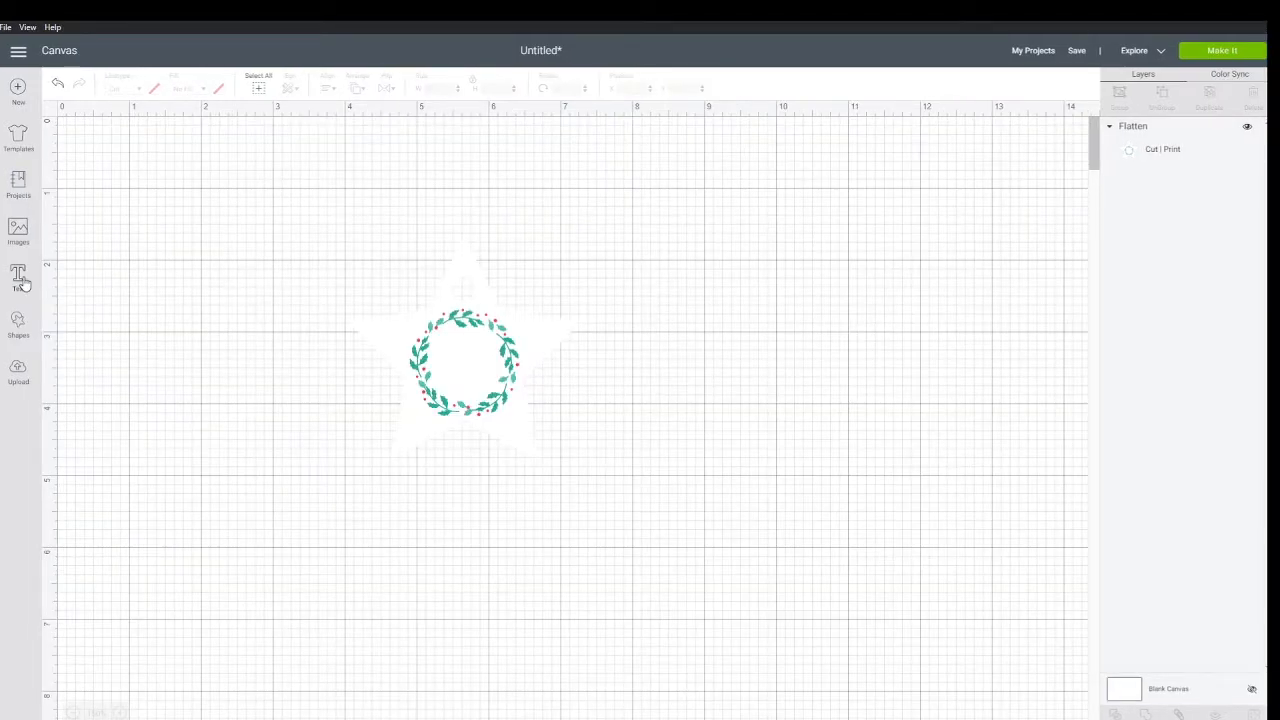
Add the text "to" in the Cream Candy system font.
left_click(20, 280)
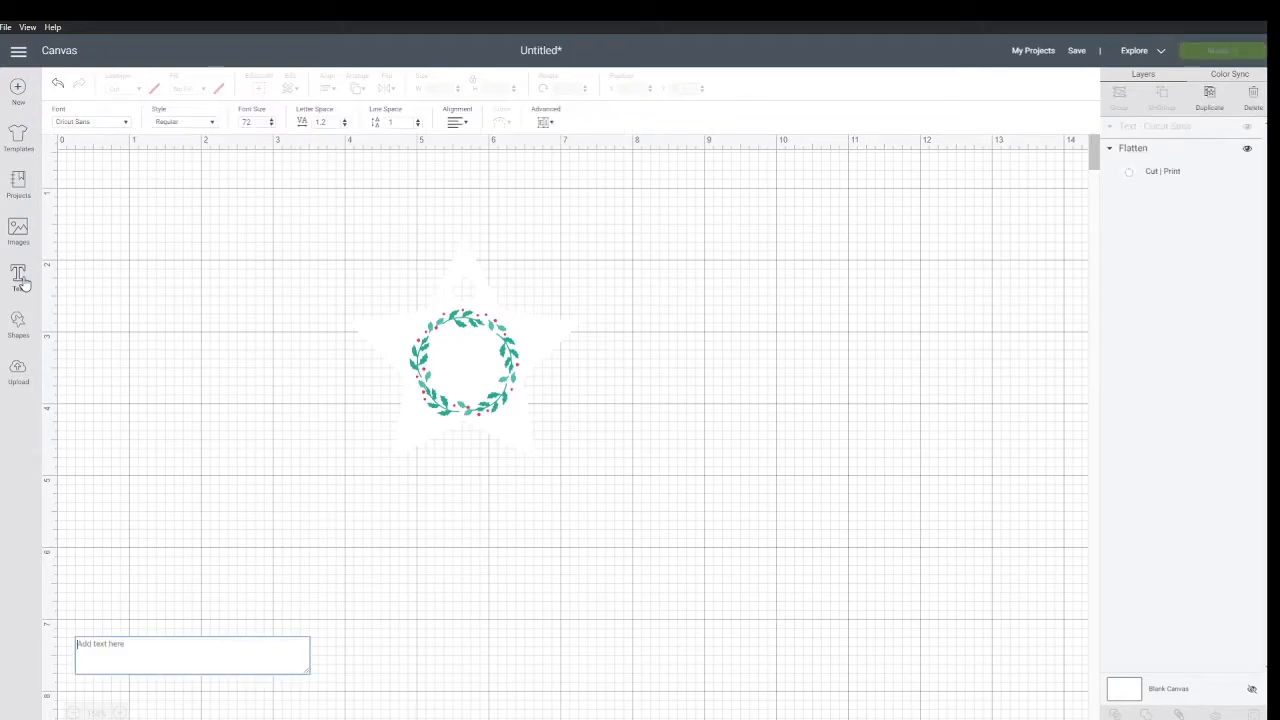
left_click(113, 122)
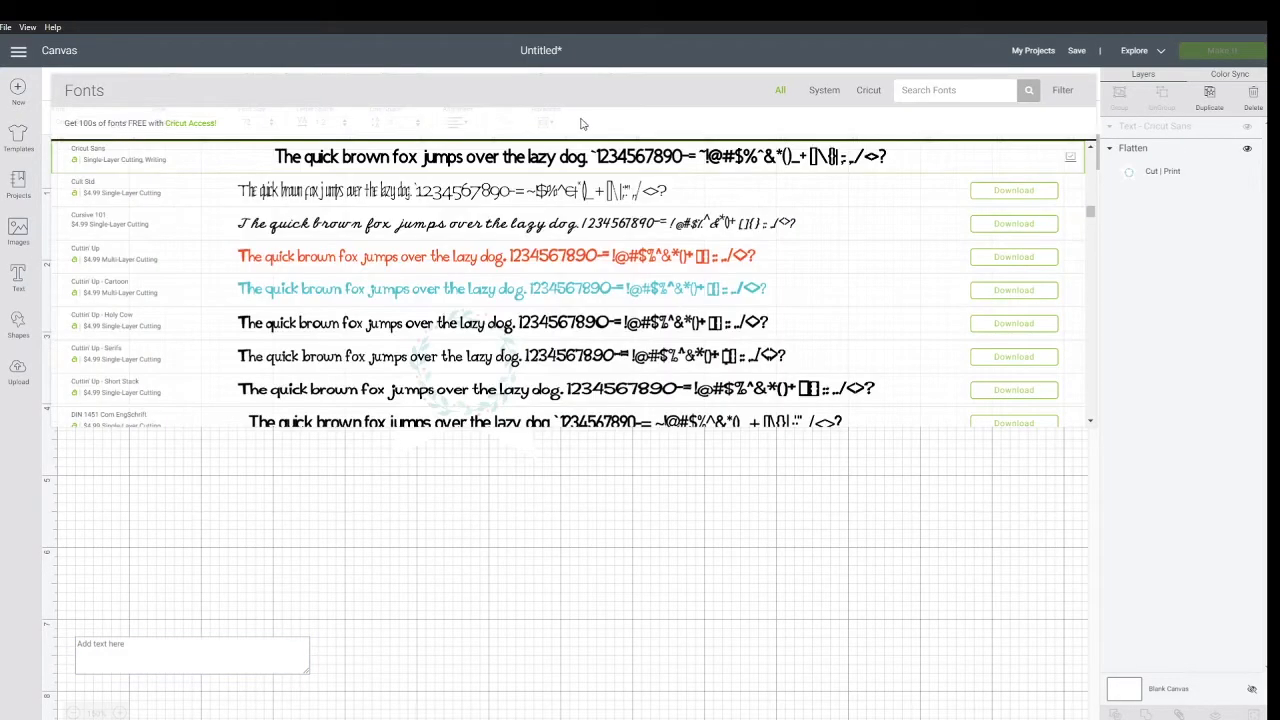
left_click(838, 96)
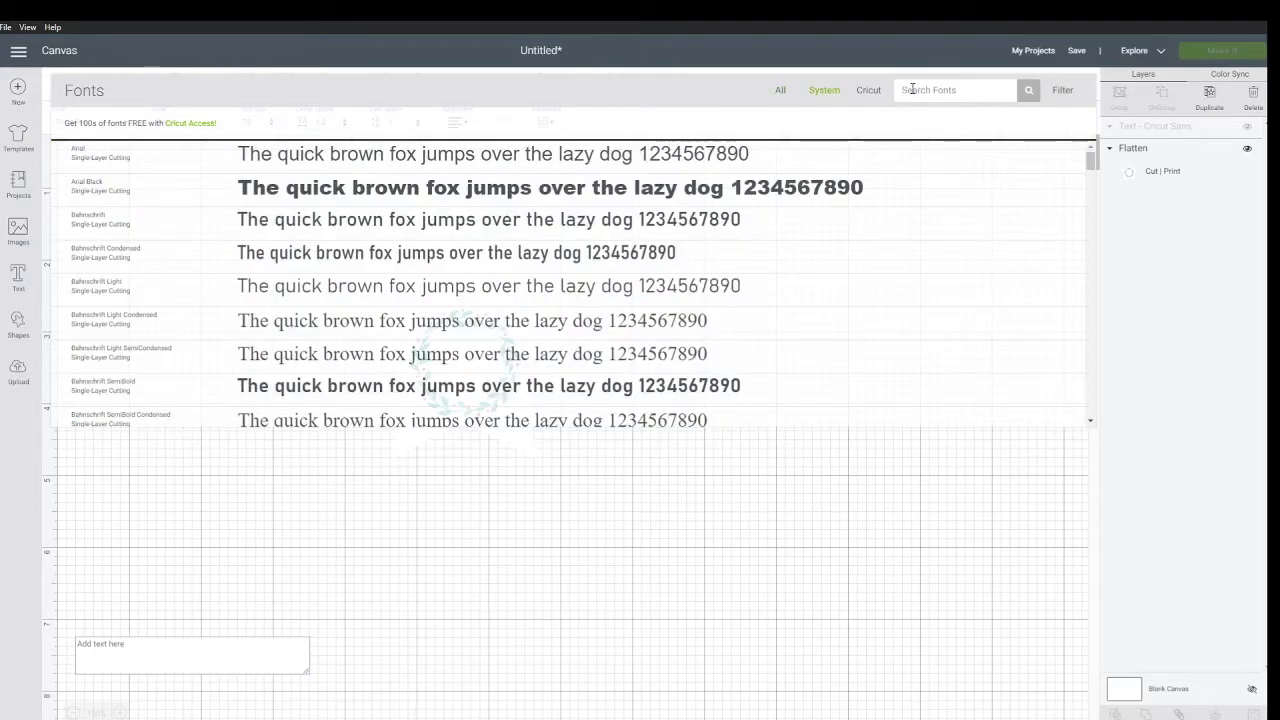
type("cri")
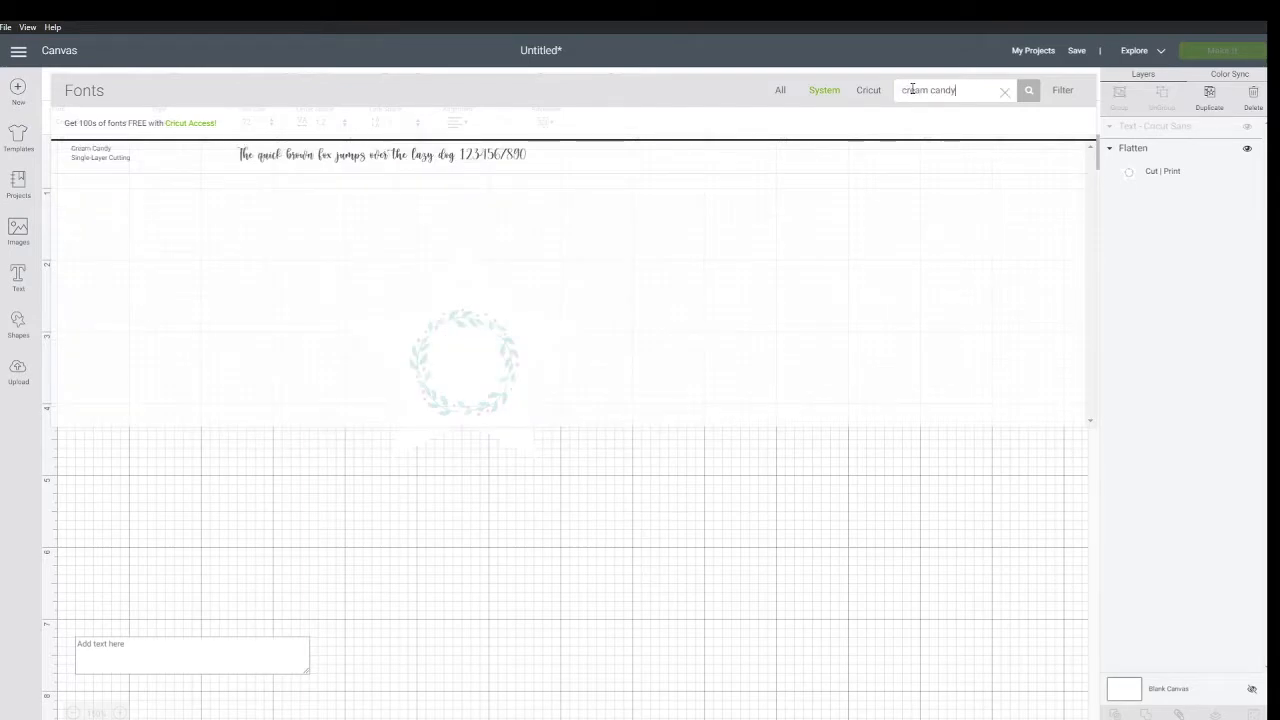
left_click(476, 167)
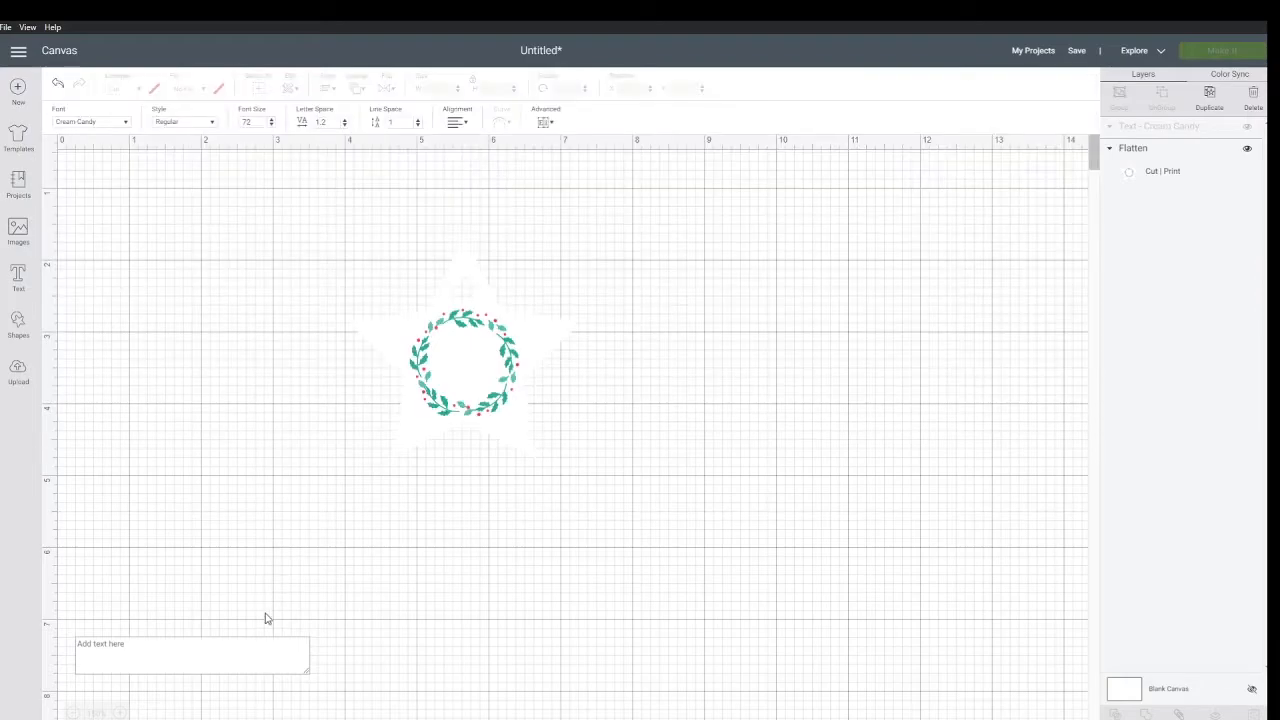
left_click(230, 656)
type("to")
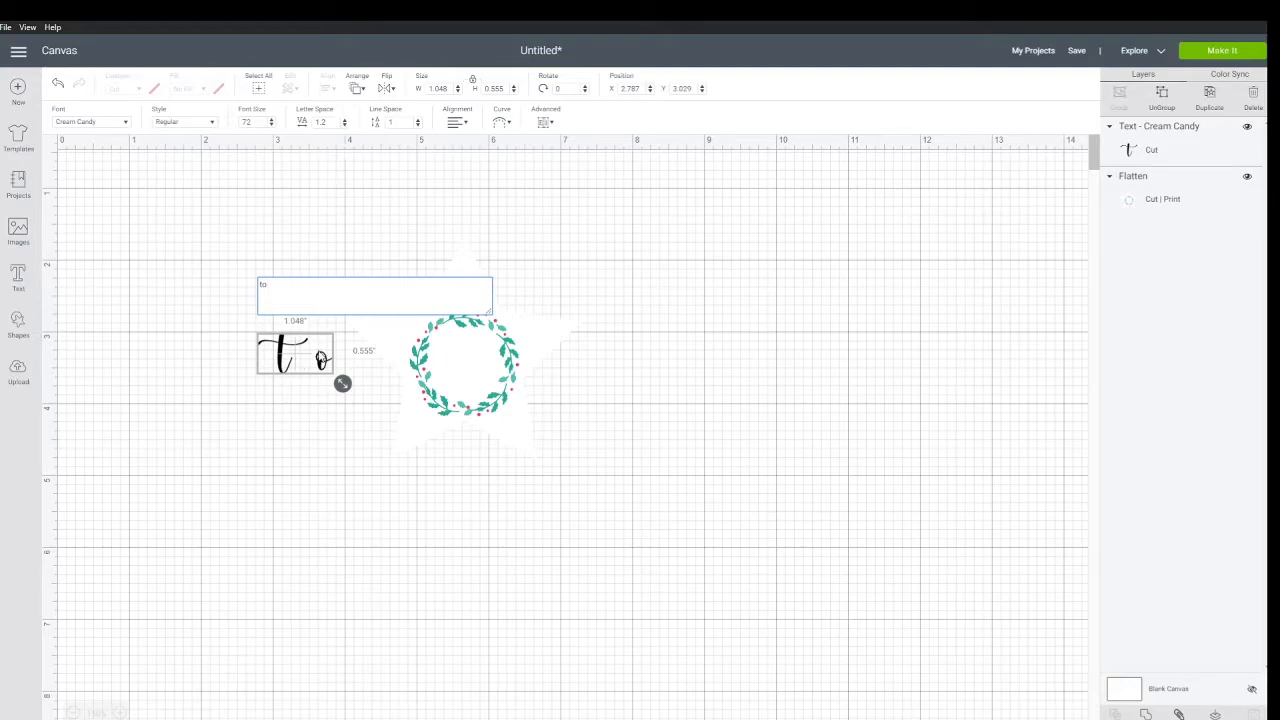
Tighten the letter spacing of the "to" text to -2.9.
left_click_drag(336, 123, 312, 115)
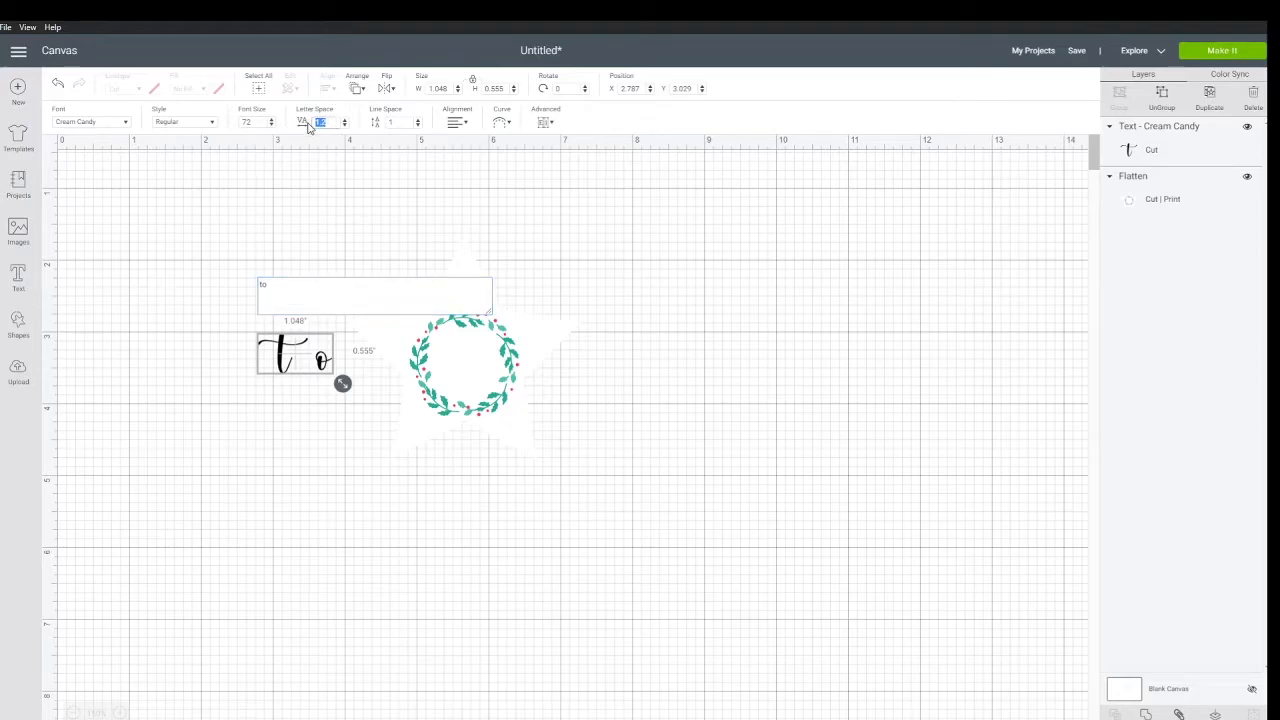
type("0")
left_click(345, 126)
left_click(345, 126)
left_click(345, 126)
left_click(345, 126)
left_click(345, 126)
left_click(345, 126)
left_click(345, 126)
left_click(345, 126)
left_click(345, 126)
left_click(345, 126)
left_click(345, 126)
left_click(345, 126)
left_click(345, 126)
left_click(345, 126)
left_click(345, 126)
left_click(345, 126)
left_click(345, 126)
left_click(345, 126)
left_click(345, 126)
left_click(345, 126)
left_click(345, 126)
left_click(345, 126)
left_click(345, 126)
left_click(345, 126)
left_click(345, 126)
left_click(345, 126)
Place the "to" text at size 42 inside the upper-left part of the star's wreath.
left_click(173, 386)
left_click_drag(222, 300, 452, 348)
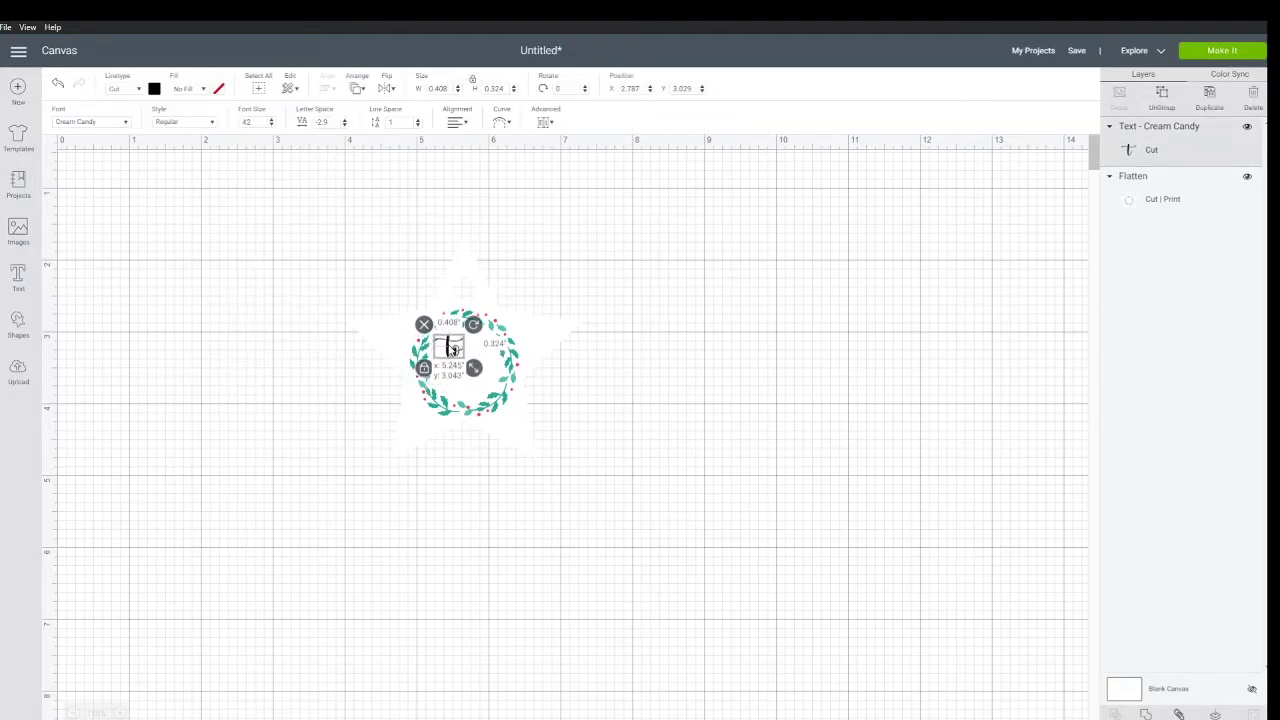
left_click(690, 360)
Flatten the "to" text with the star tag and move the tag to the canvas origin, X 0 and Y 0.
left_click_drag(285, 557, 591, 236)
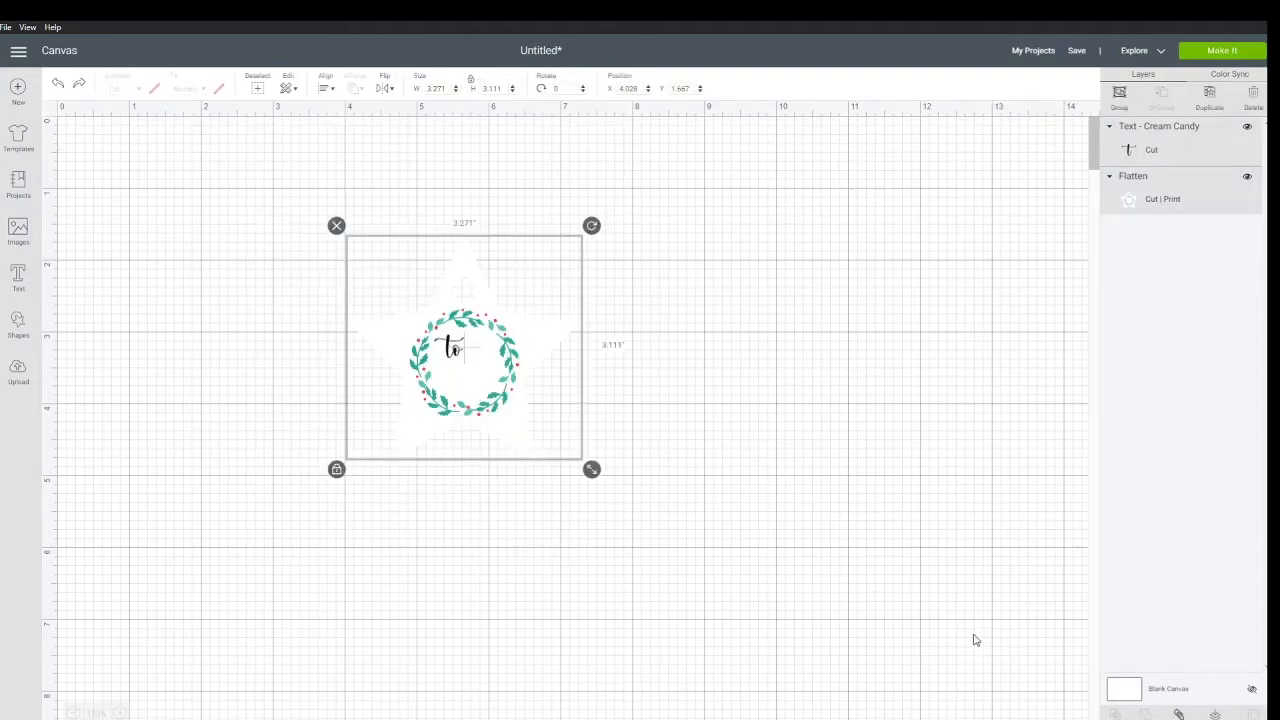
left_click(1214, 714)
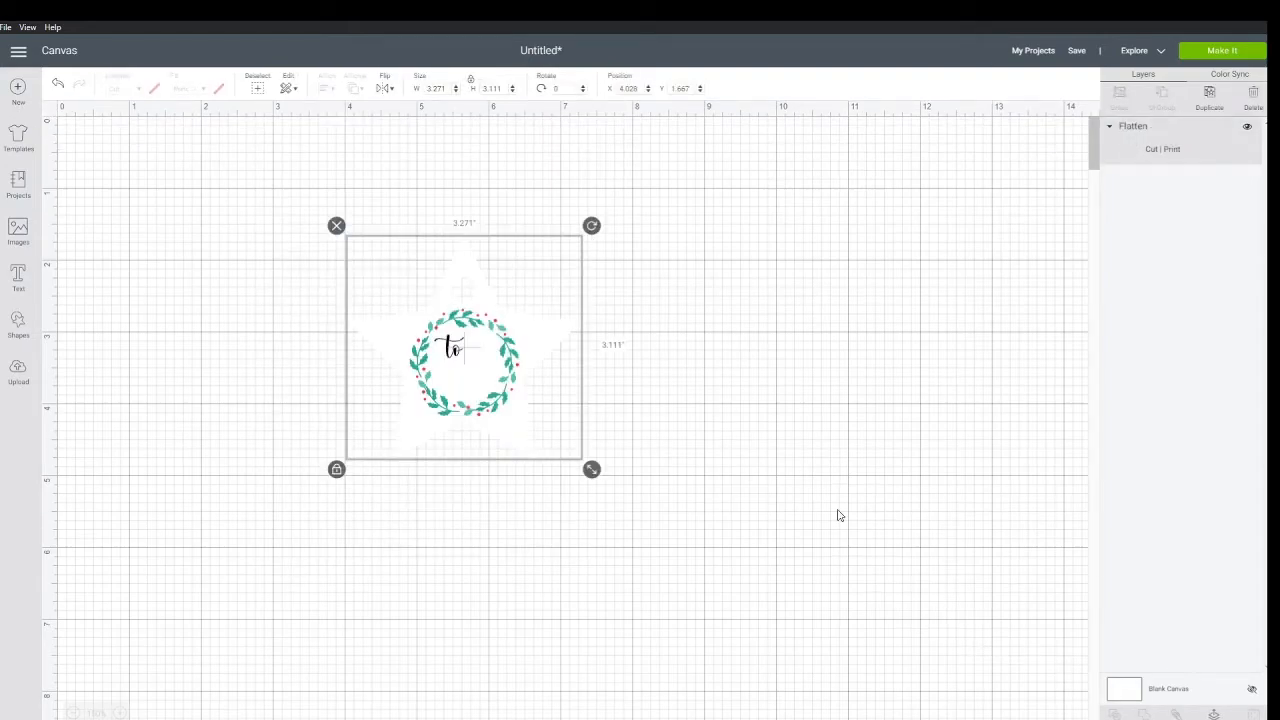
left_click(730, 419)
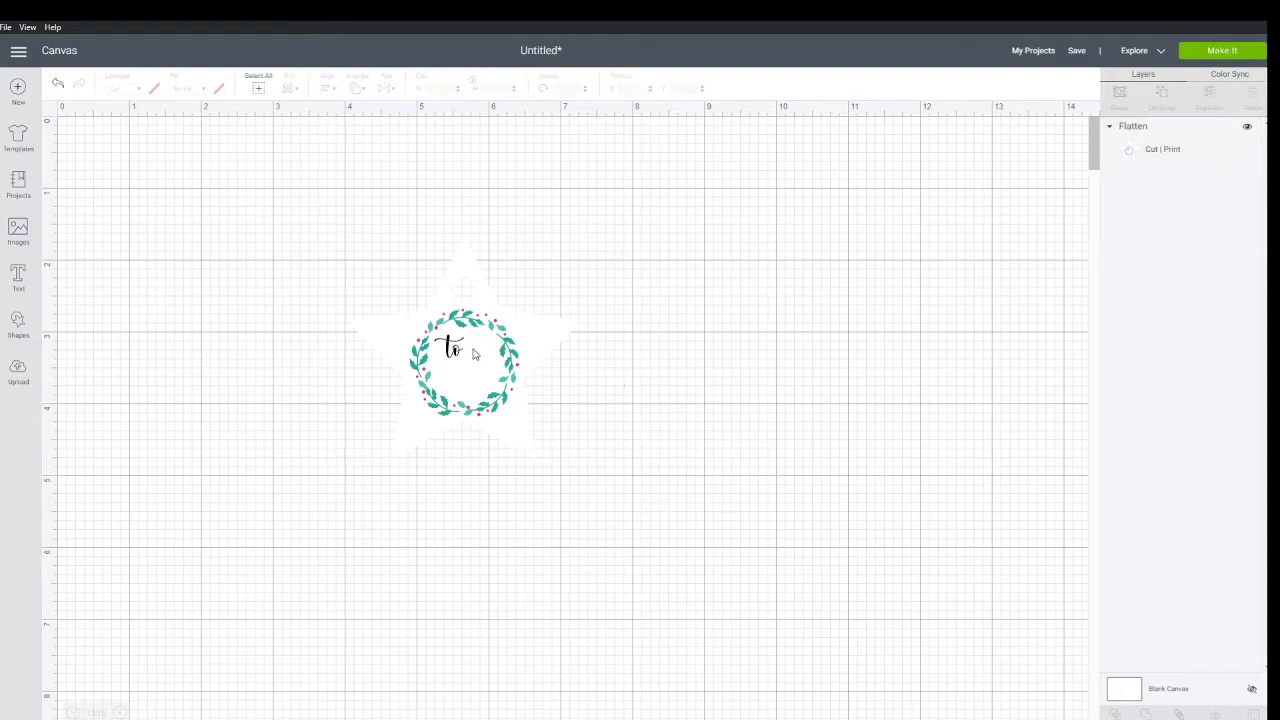
left_click_drag(491, 388, 172, 228)
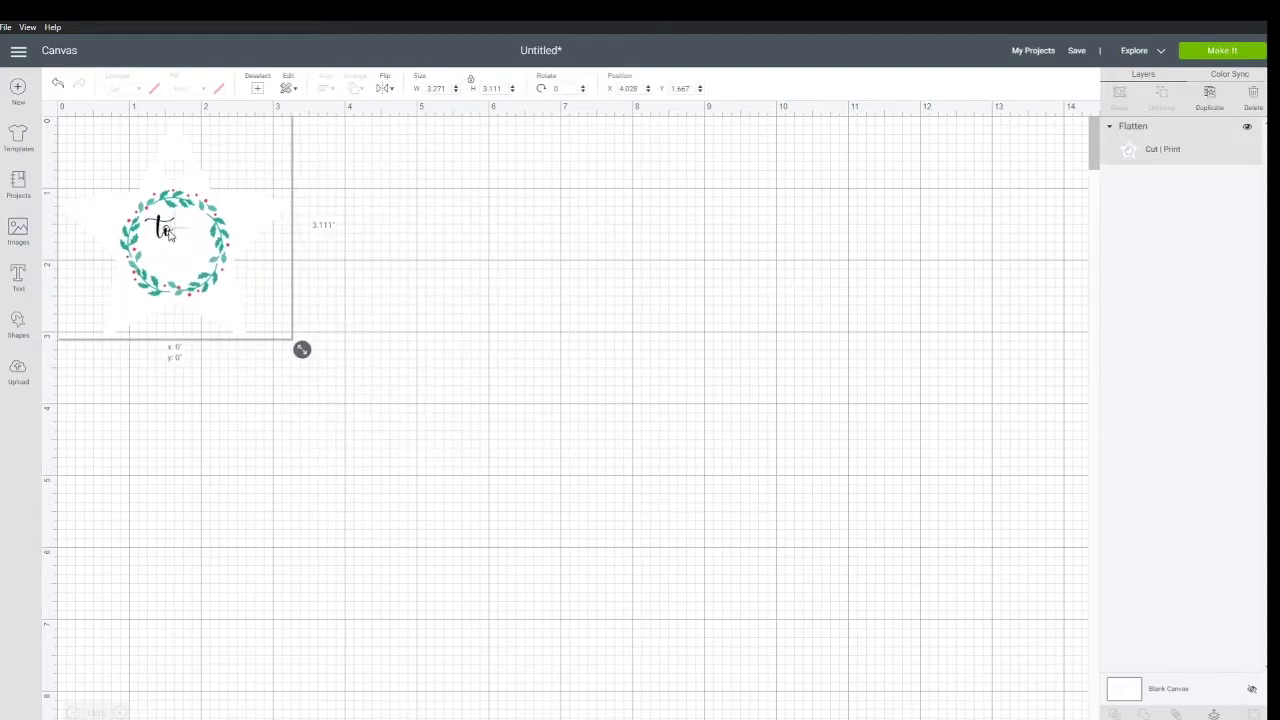
left_click(605, 262)
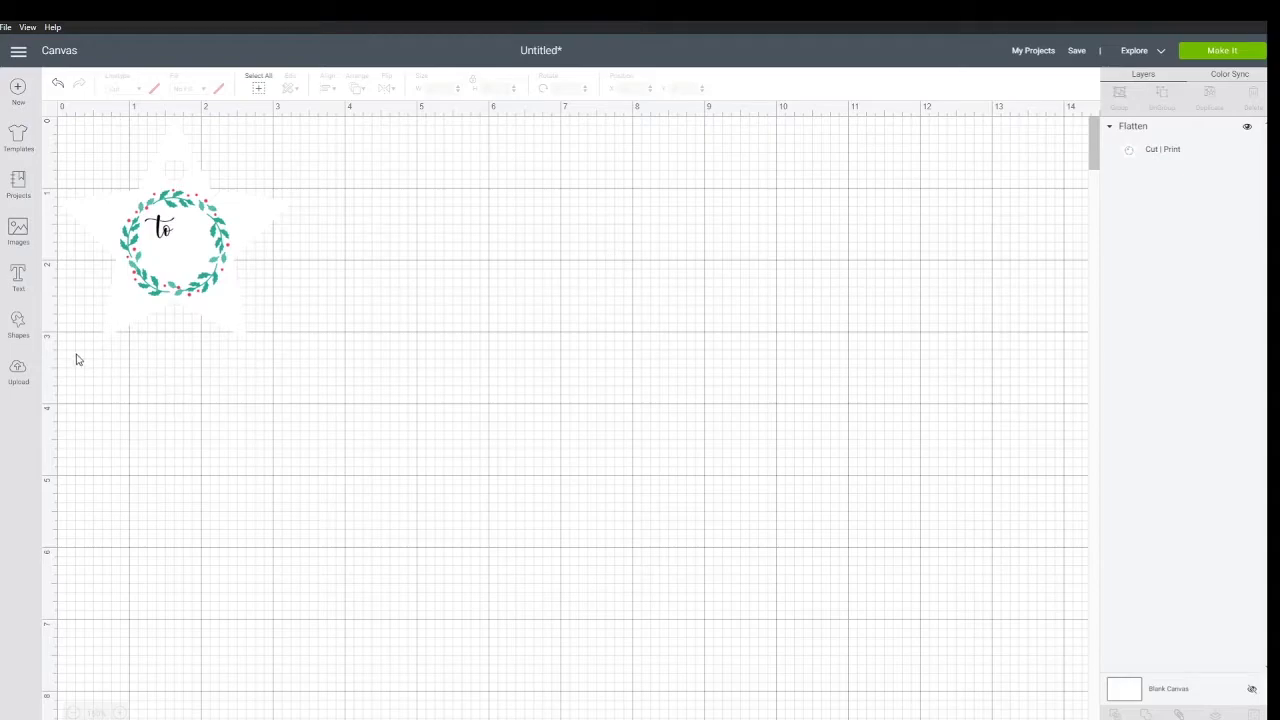
Insert a heart shape and move it onto the empty canvas area beside the star tag.
left_click(22, 325)
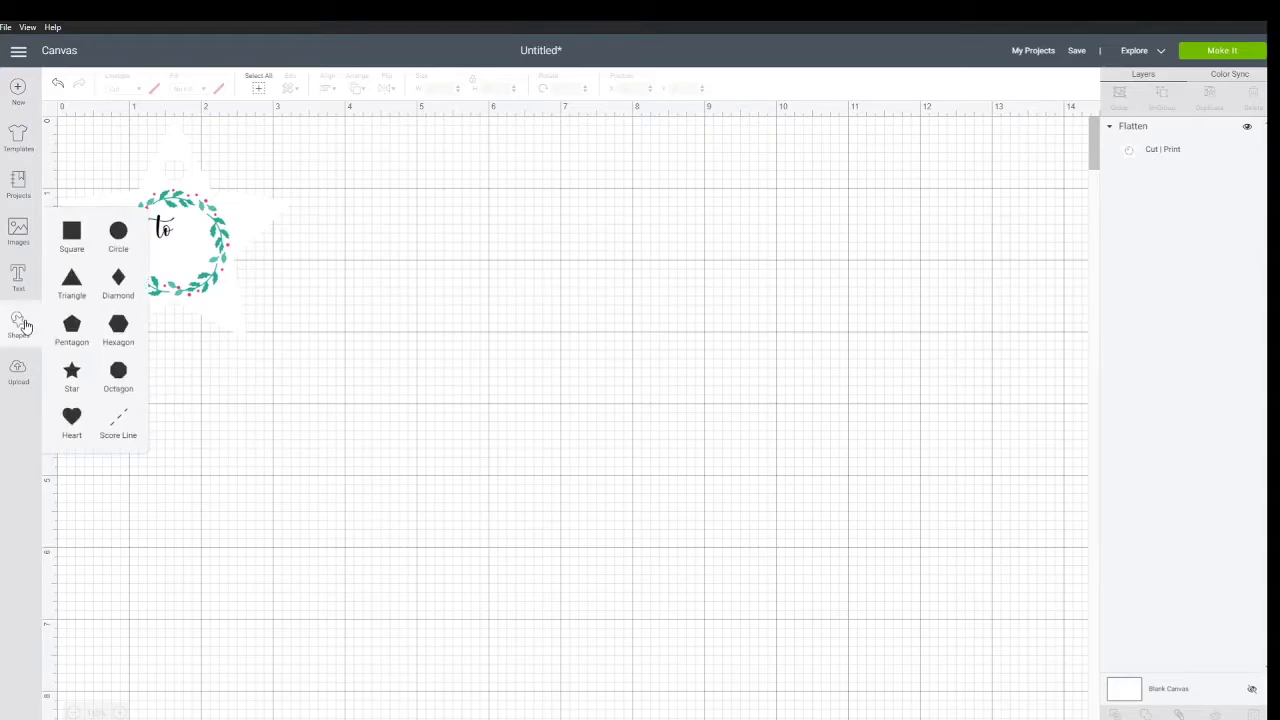
left_click(64, 422)
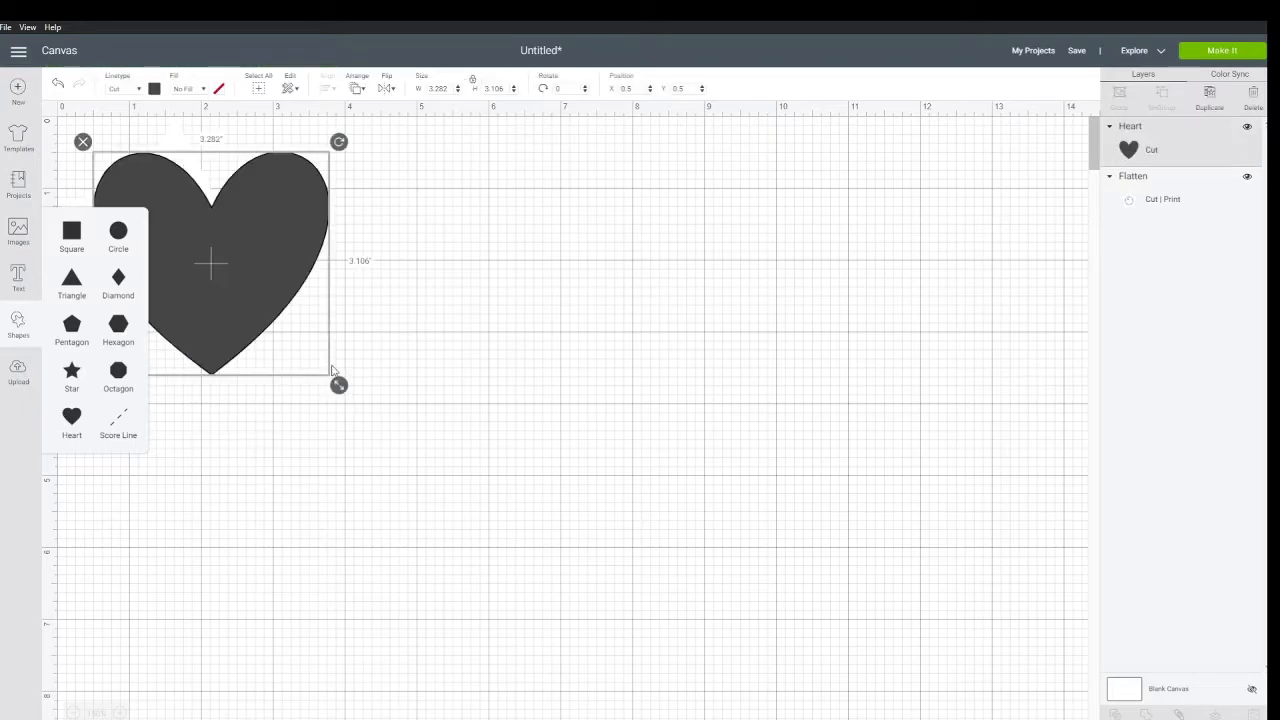
left_click_drag(268, 288, 554, 374)
left_click(808, 360)
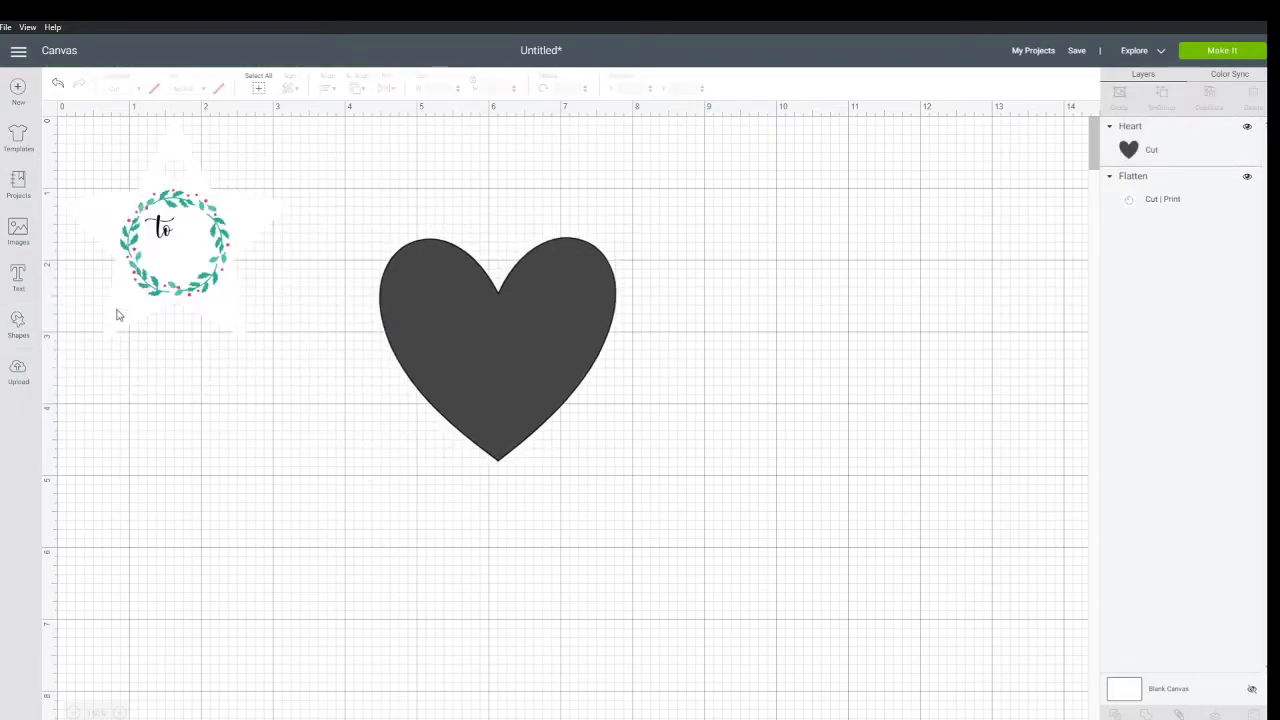
Insert a circle and place it as a small hole marker in the heart's upper-left lobe.
left_click(18, 325)
left_click(118, 232)
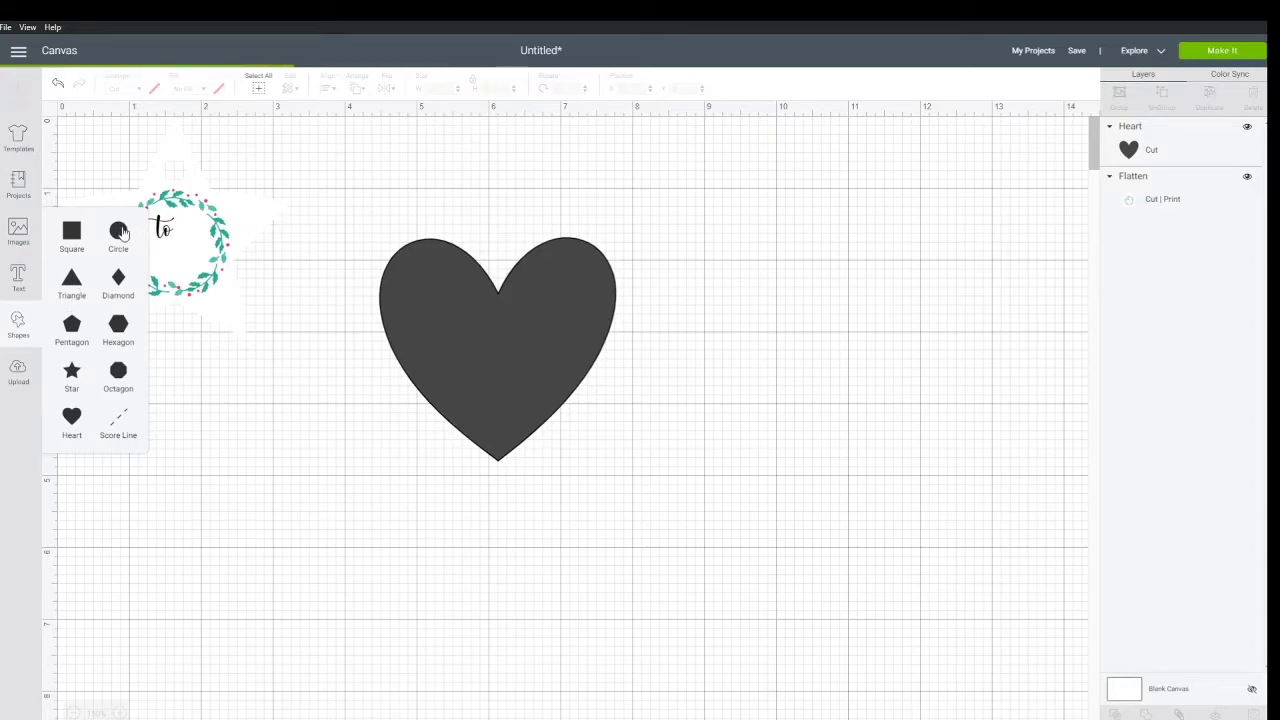
left_click_drag(361, 422, 423, 263)
left_click(536, 160)
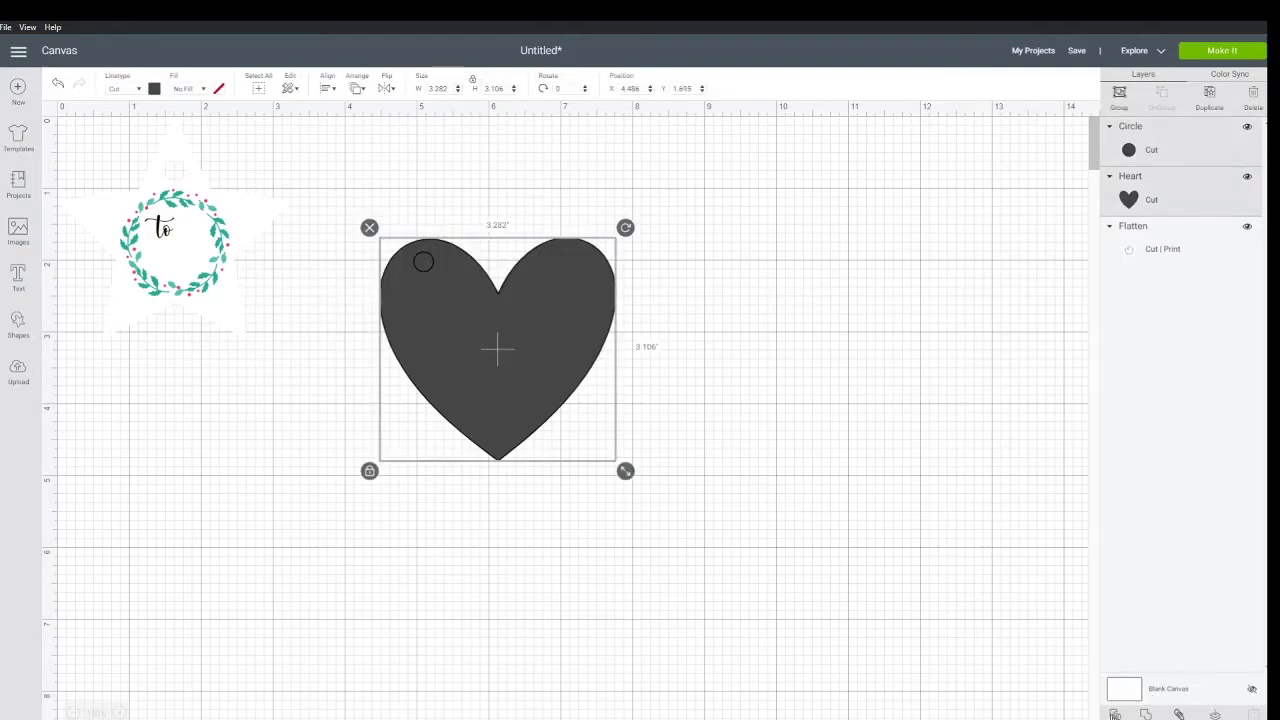
Slice the circle out of the heart and delete the leftover circle pieces.
left_click(1115, 714)
left_click_drag(455, 376, 585, 377)
left_click_drag(439, 247, 415, 274)
key("Delete")
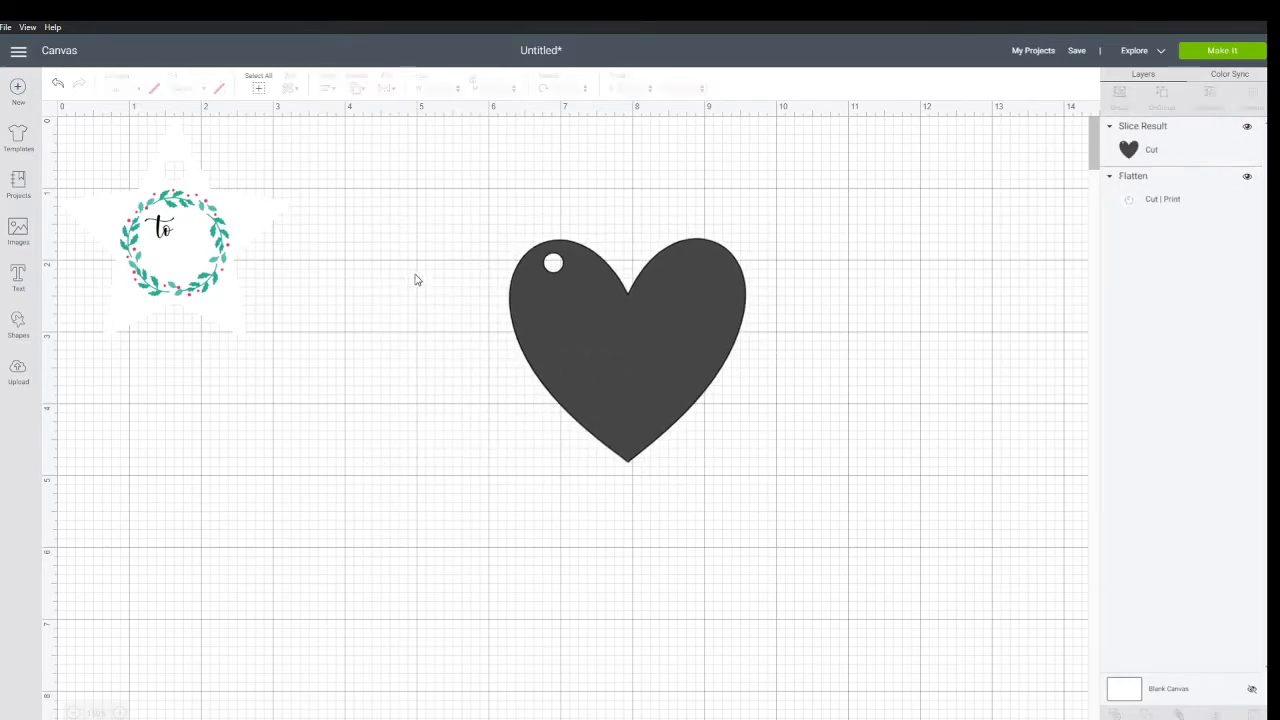
Change the punched heart's color to white.
left_click(607, 330)
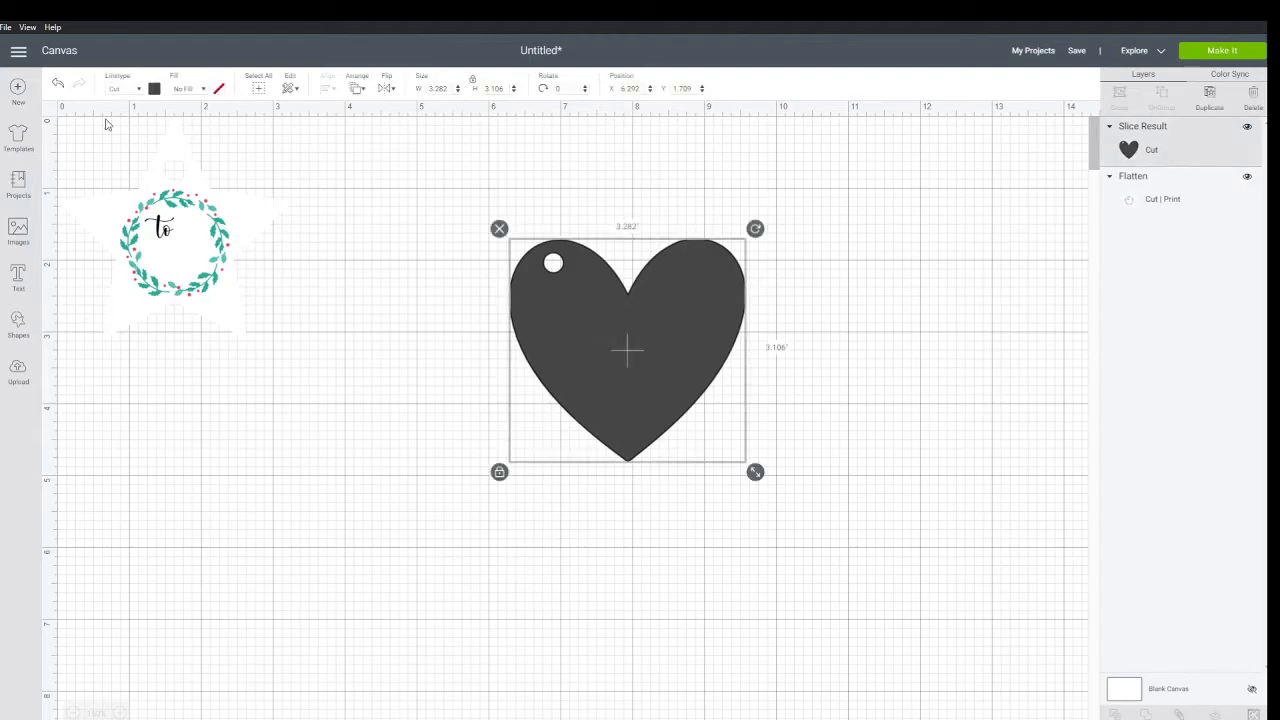
left_click(154, 93)
left_click(167, 217)
left_click(232, 364)
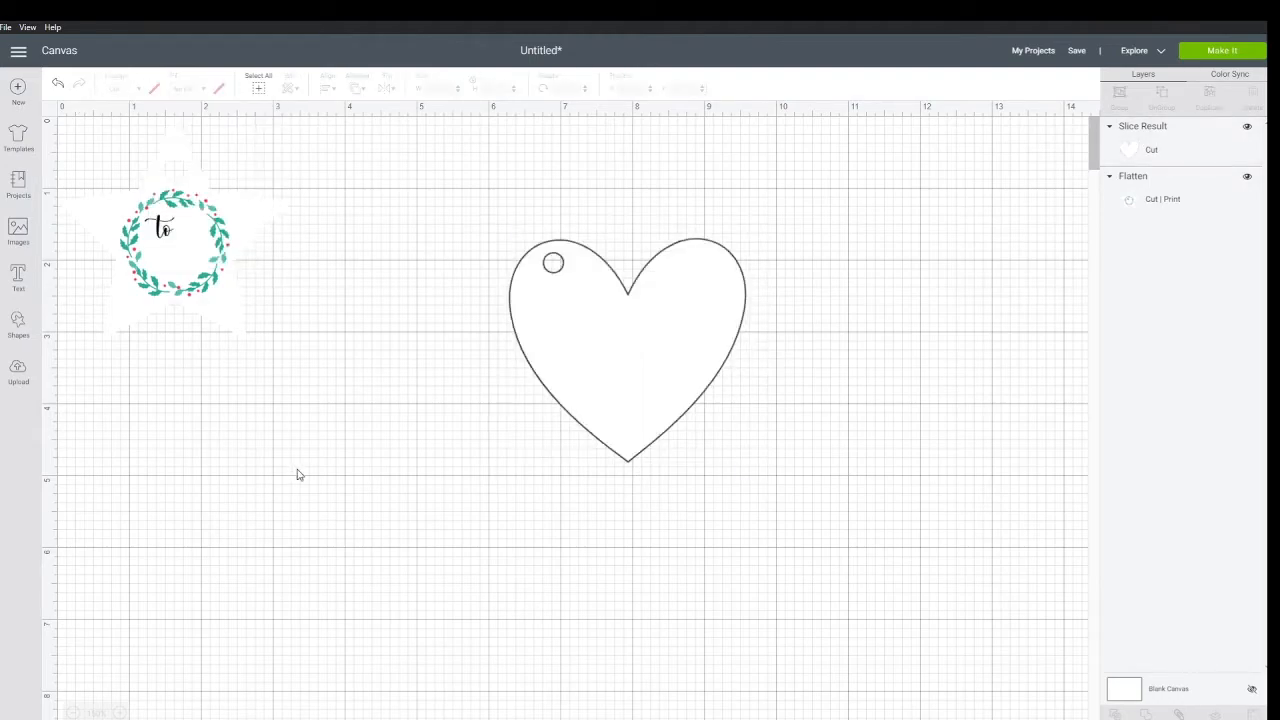
Search the free images for "love" and insert the "you are loved always" lettering onto the canvas.
left_click(31, 240)
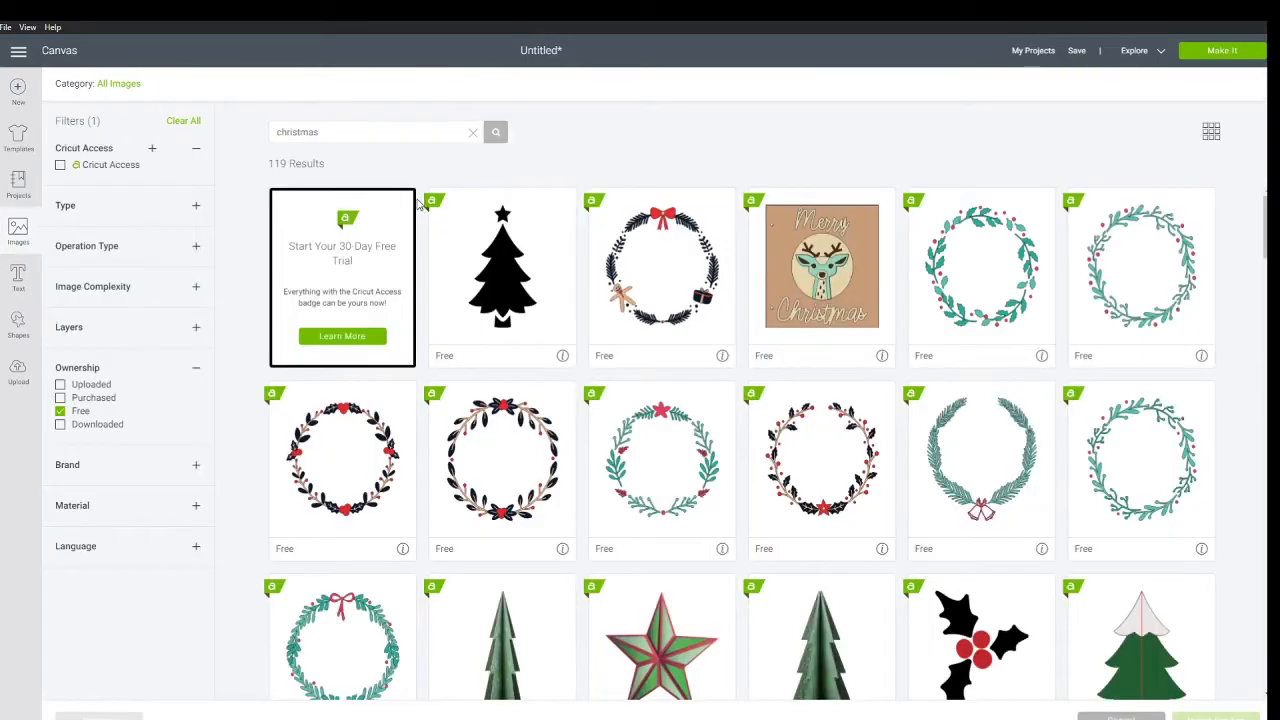
left_click_drag(381, 133, 288, 129)
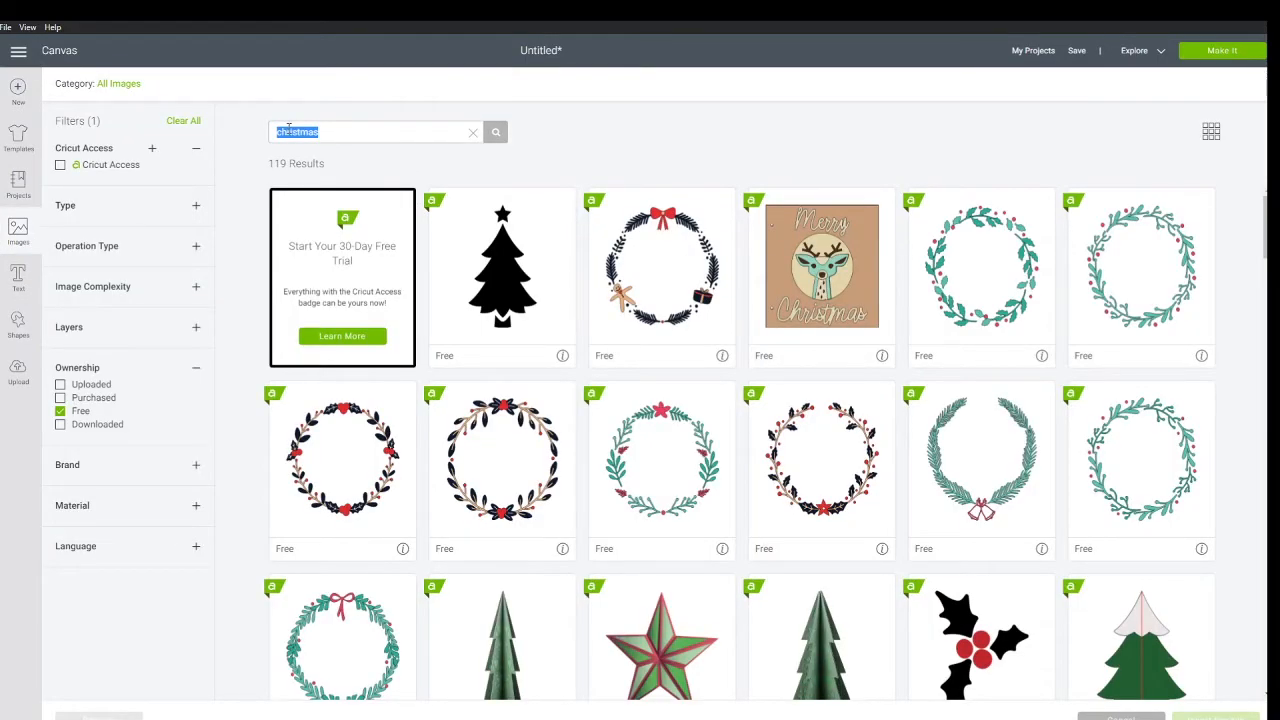
key("BackSpace")
type("love")
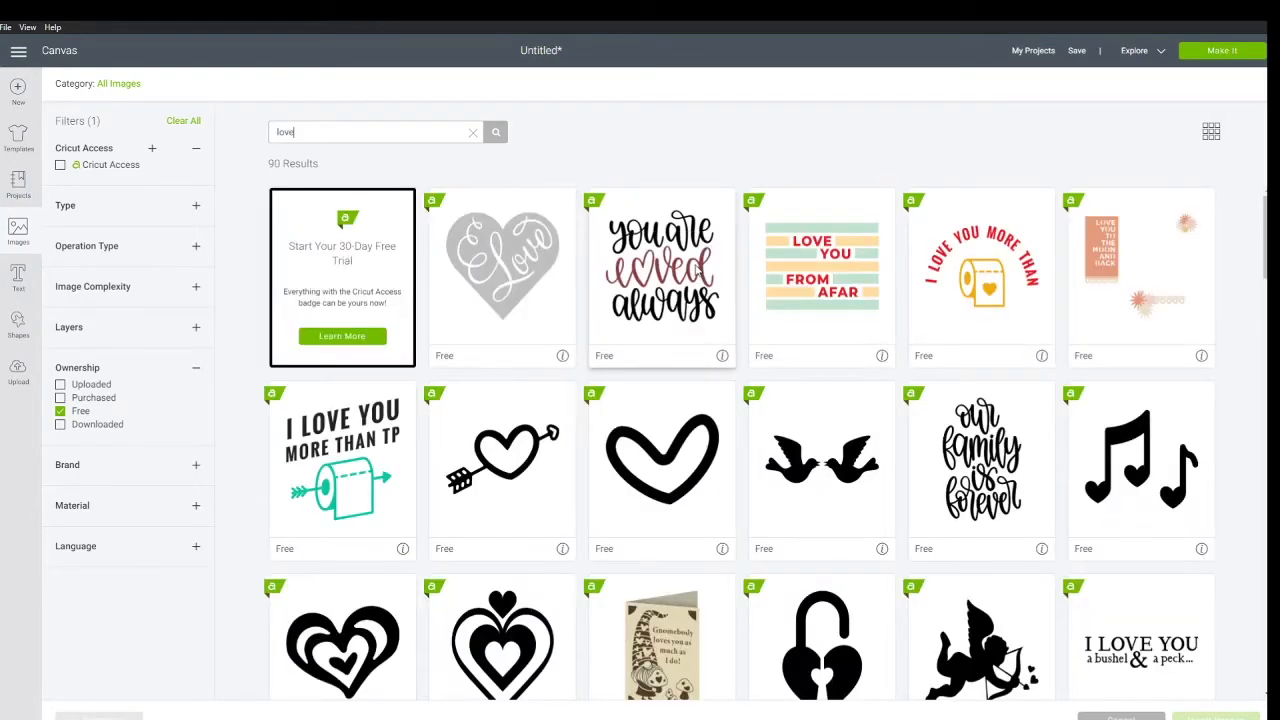
left_click(697, 268)
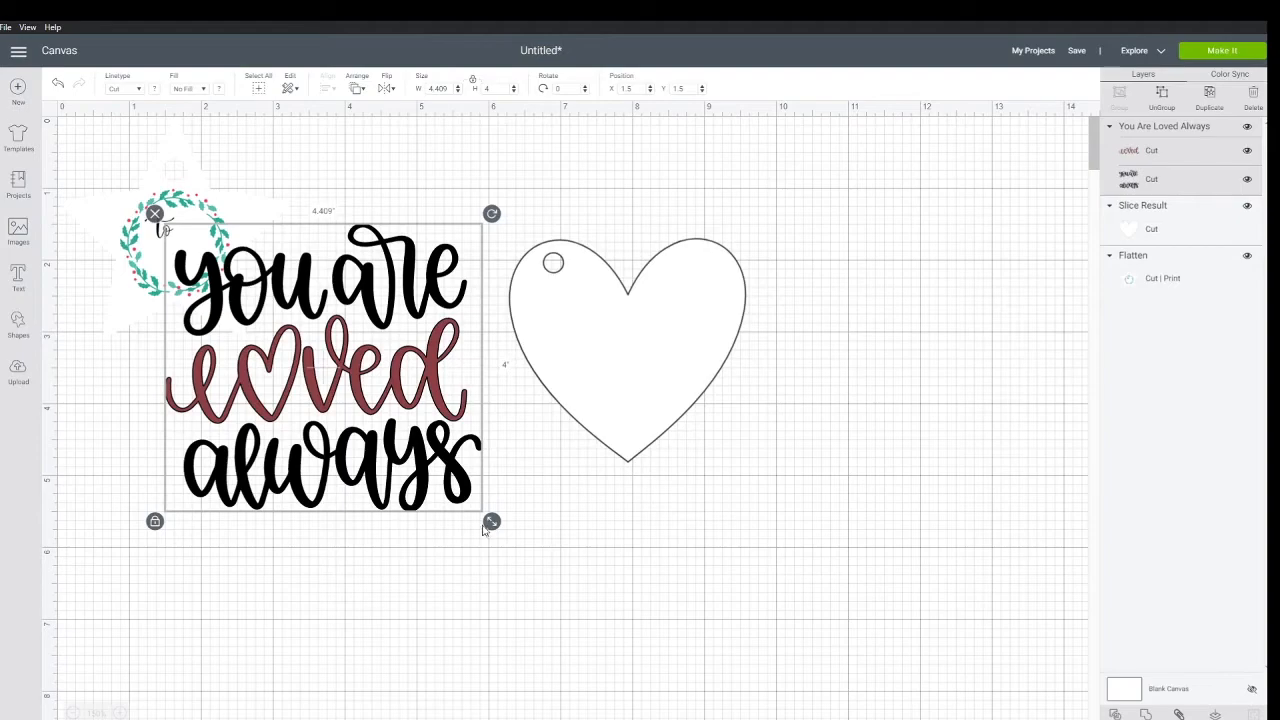
Shrink the "you are loved always" lettering to about 1.745 by 1.583 inches and place it inside the heart.
left_click_drag(484, 528, 353, 407)
left_click_drag(253, 382, 636, 440)
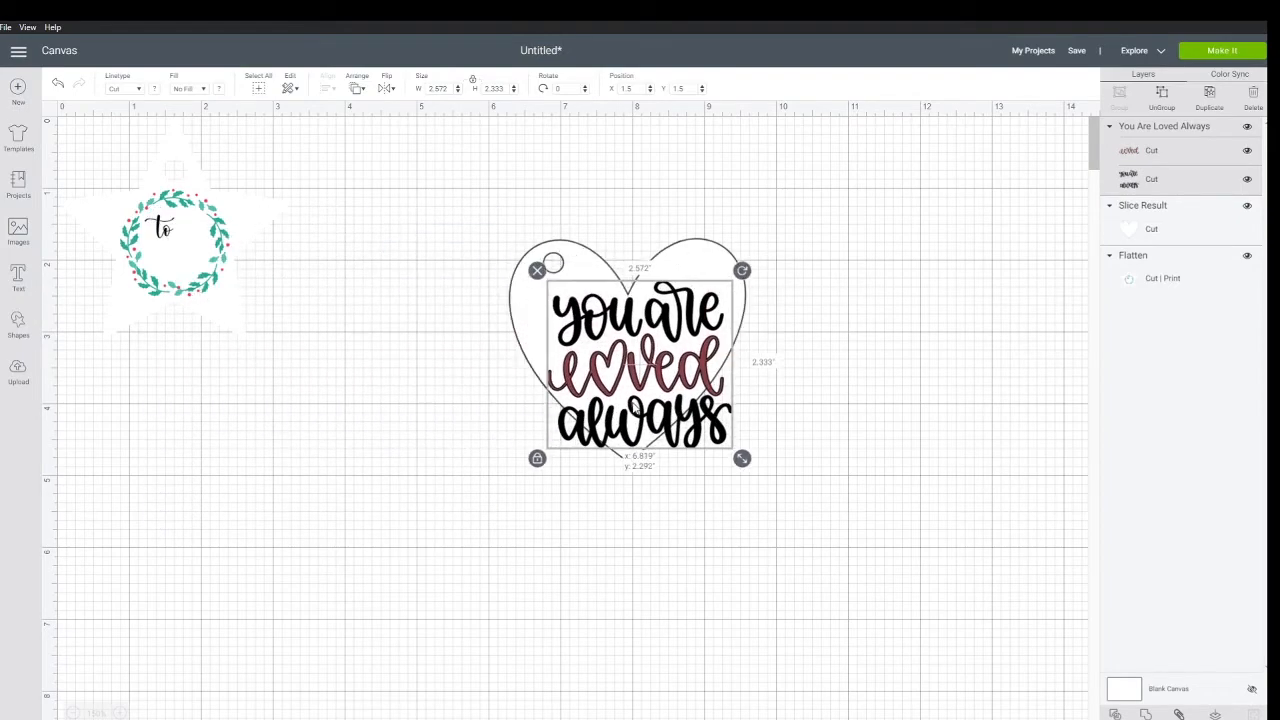
left_click_drag(742, 458, 658, 386)
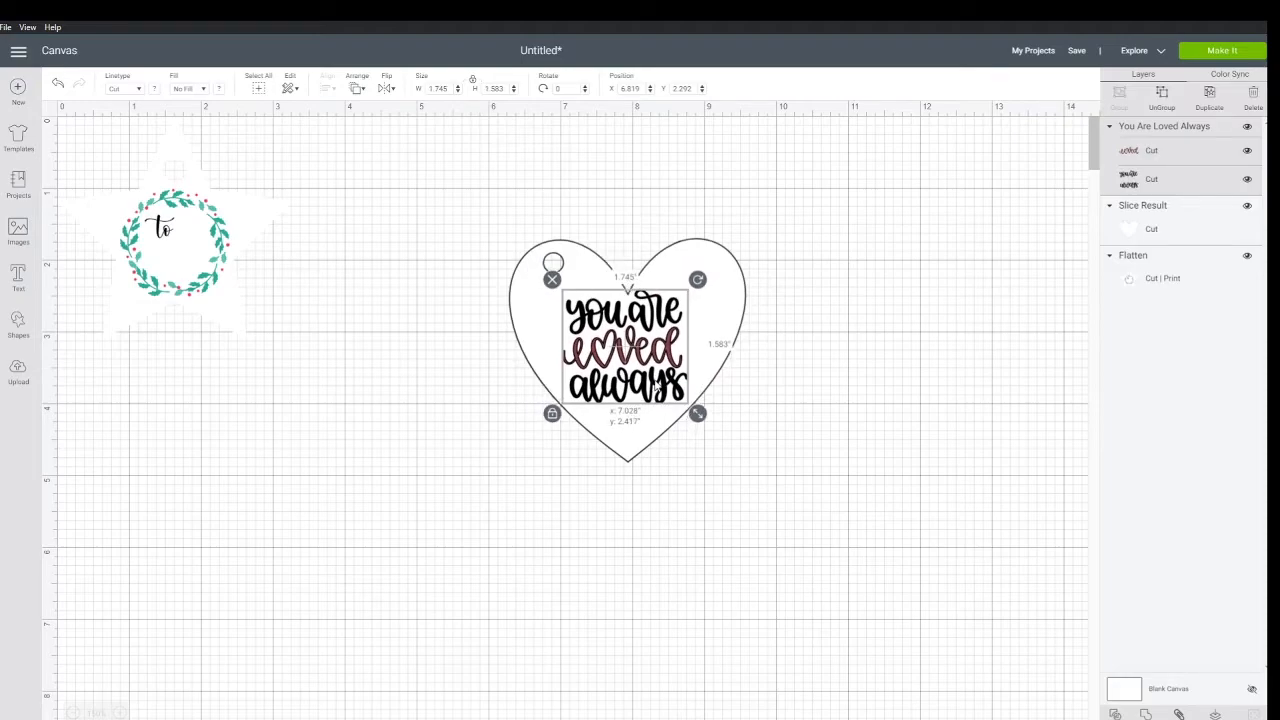
left_click(773, 390)
Center the "you are loved always" lettering horizontally with the heart.
left_click_drag(906, 428, 603, 349)
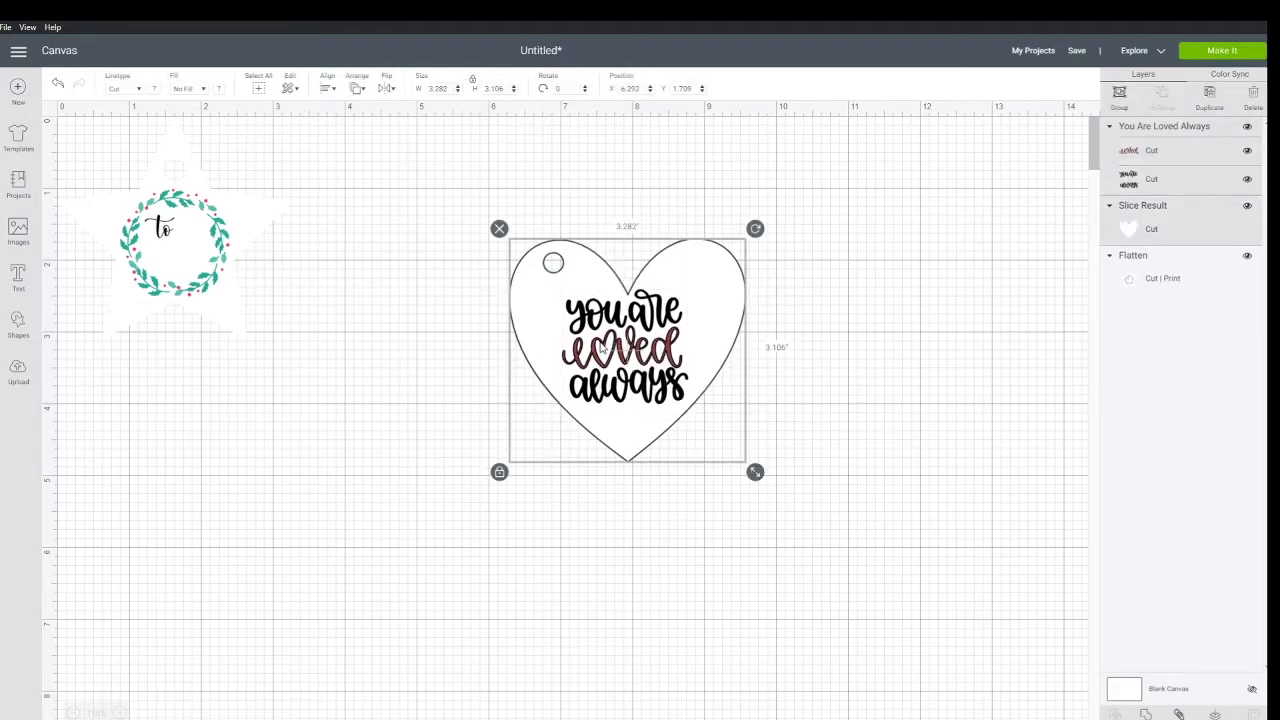
left_click(333, 89)
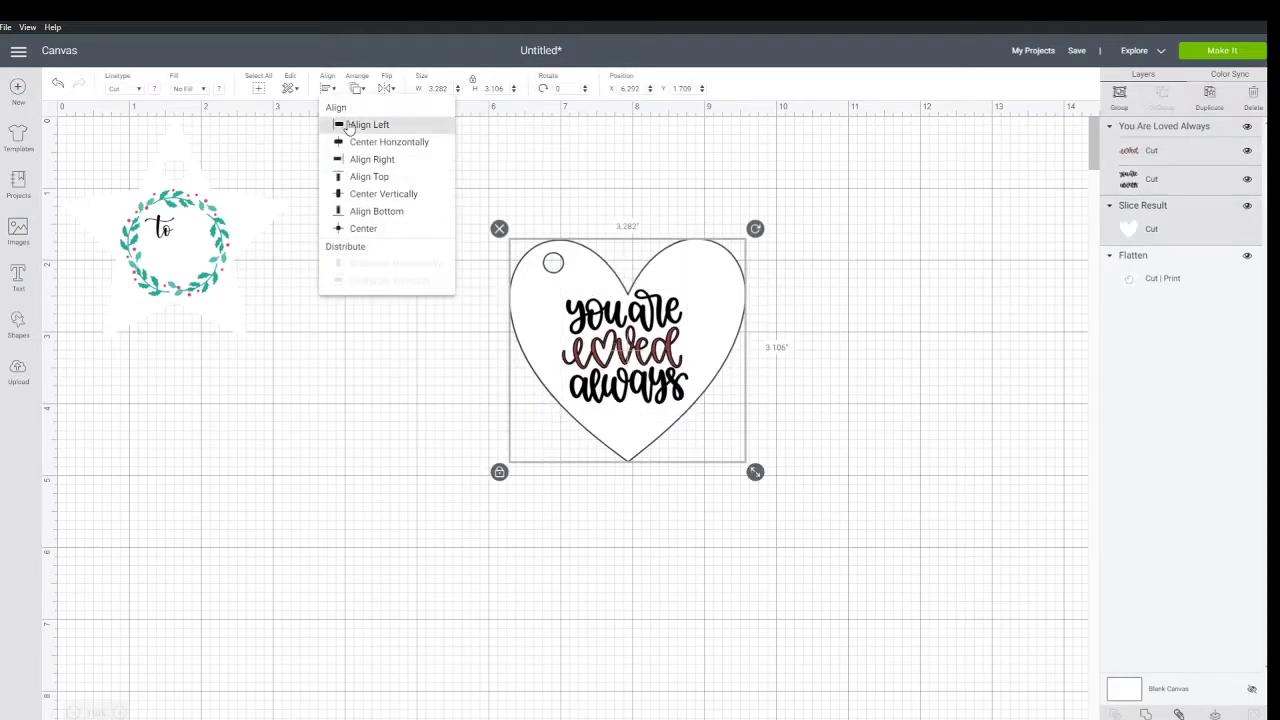
left_click(412, 150)
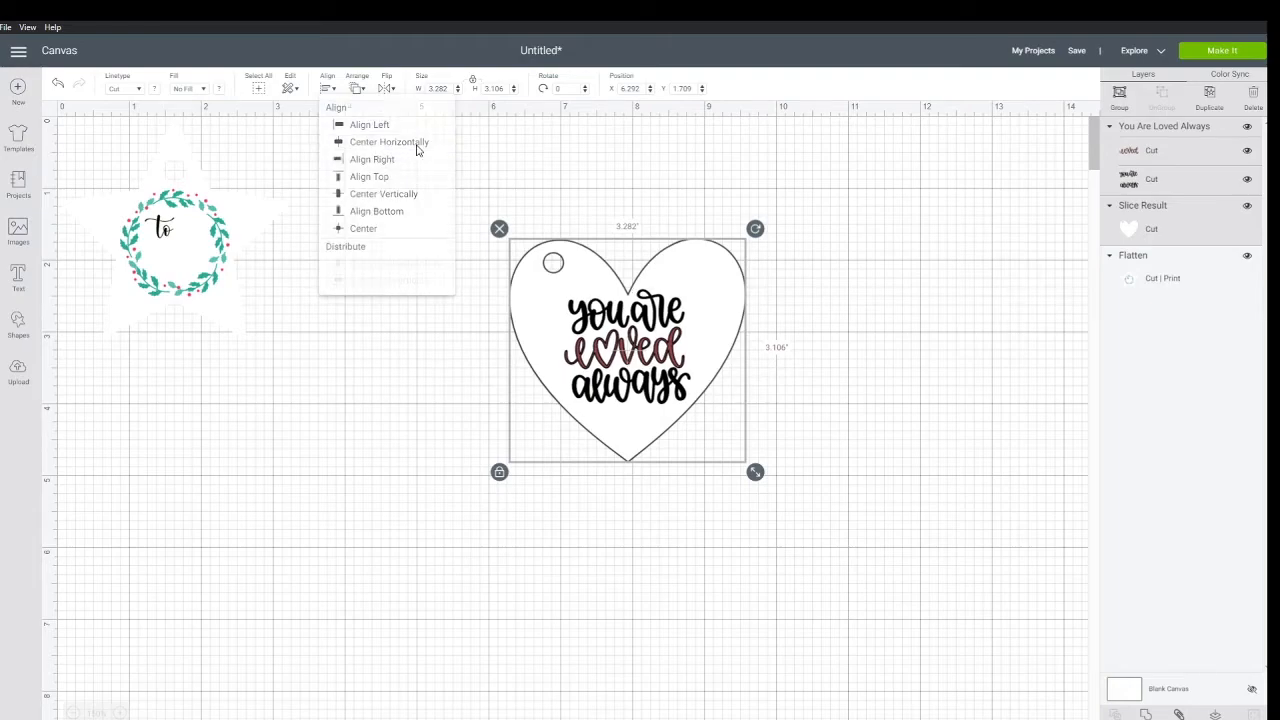
left_click(870, 432)
Flatten the lettering and heart into one printable image and move it next to the star tag.
left_click_drag(860, 512, 491, 237)
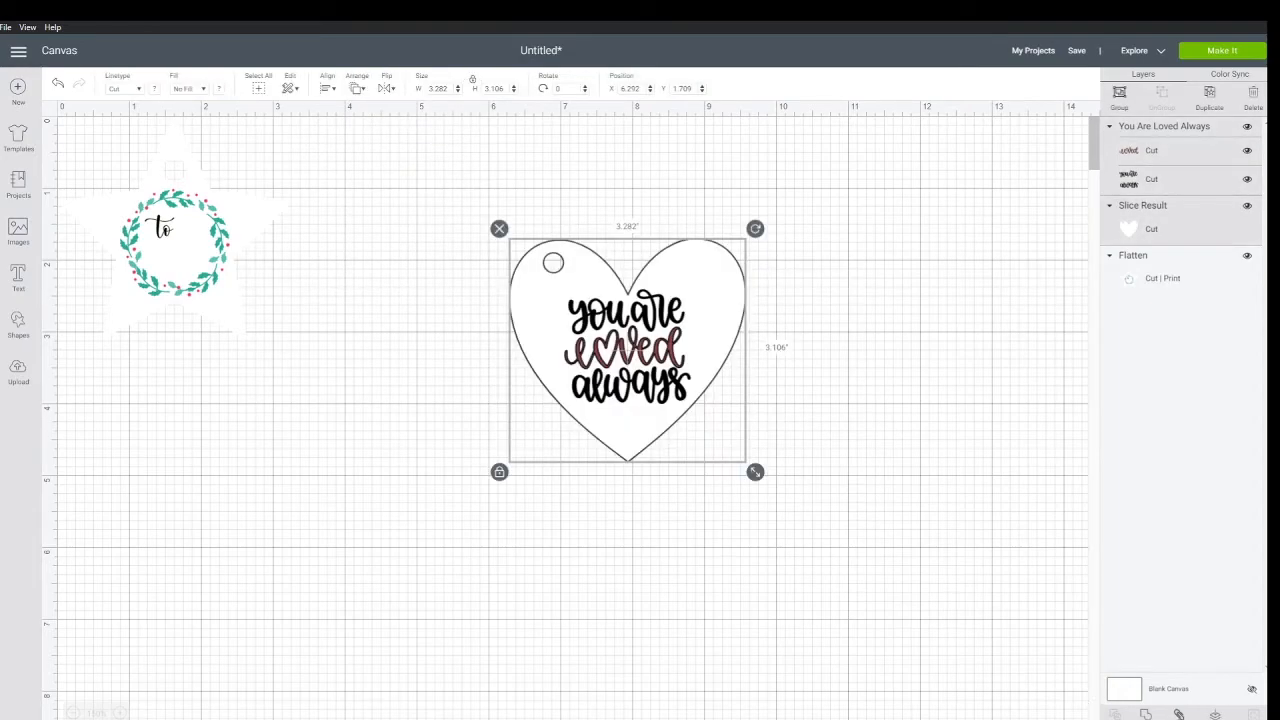
left_click(1218, 714)
left_click(897, 431)
left_click_drag(655, 336, 445, 241)
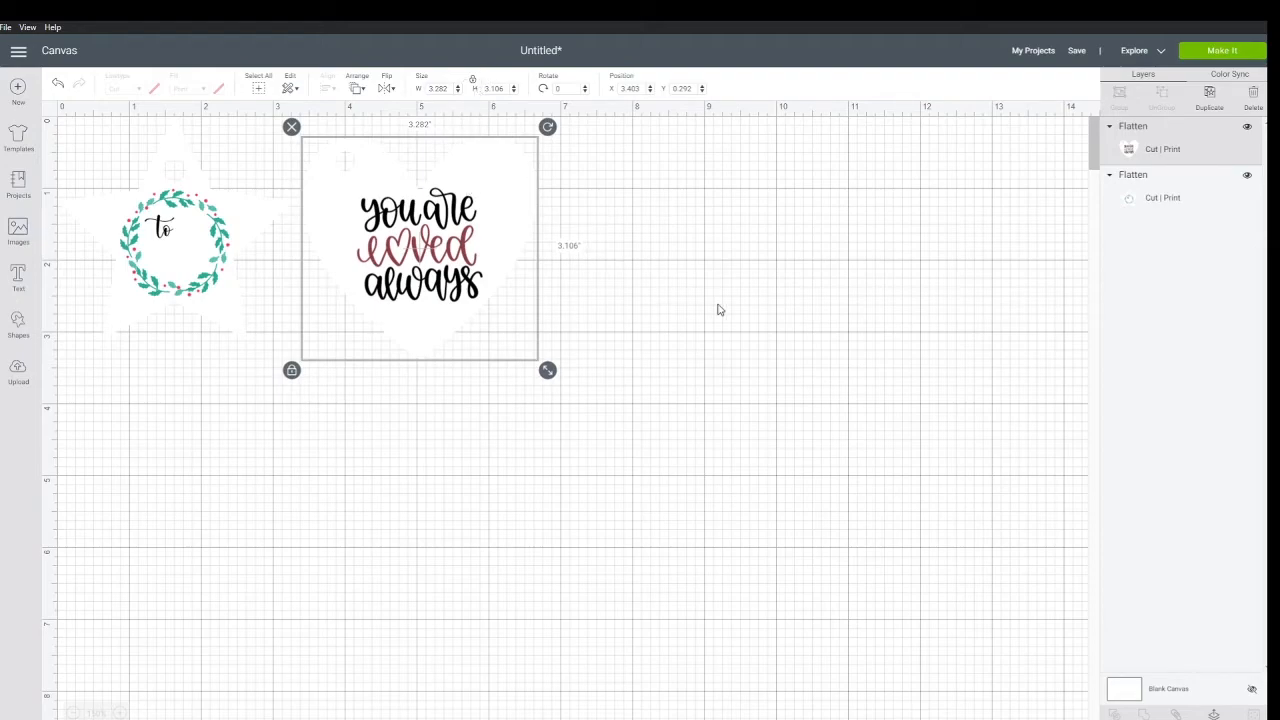
left_click(470, 81)
left_click_drag(447, 88, 415, 92)
left_click(713, 334)
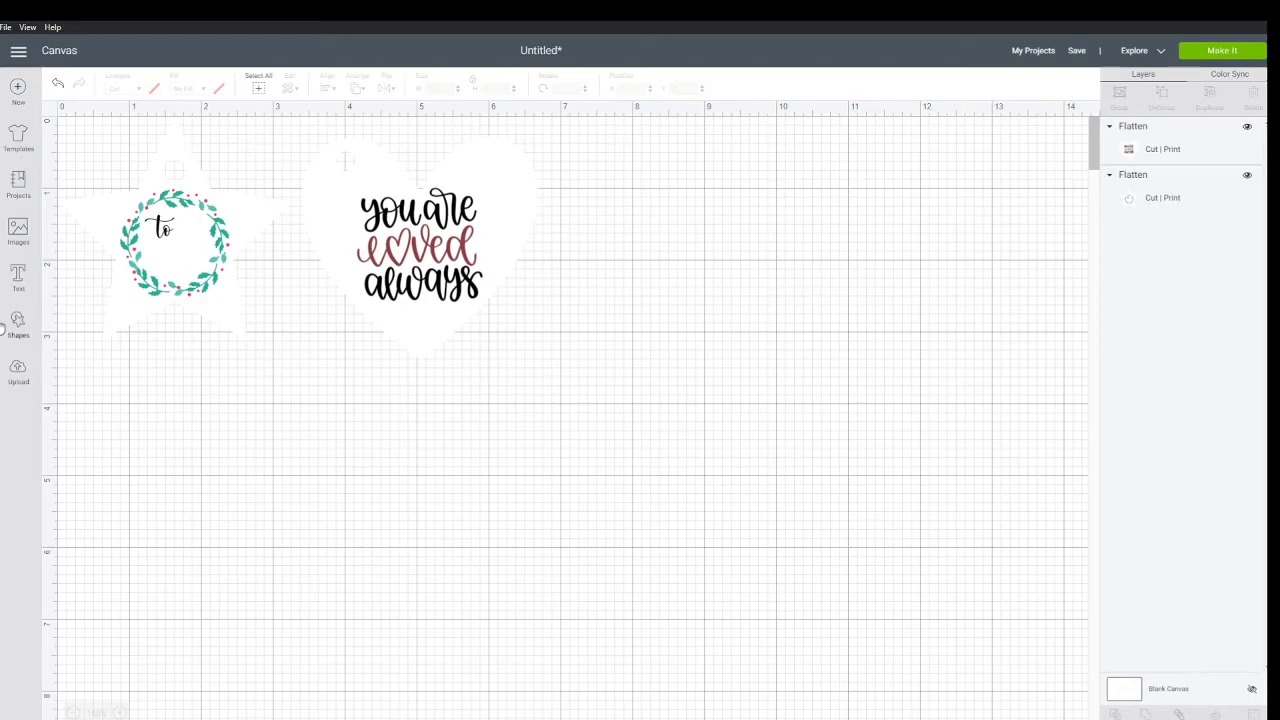
Insert a square, send it to the back and position it behind the star tag at the canvas origin.
left_click(20, 324)
left_click(74, 231)
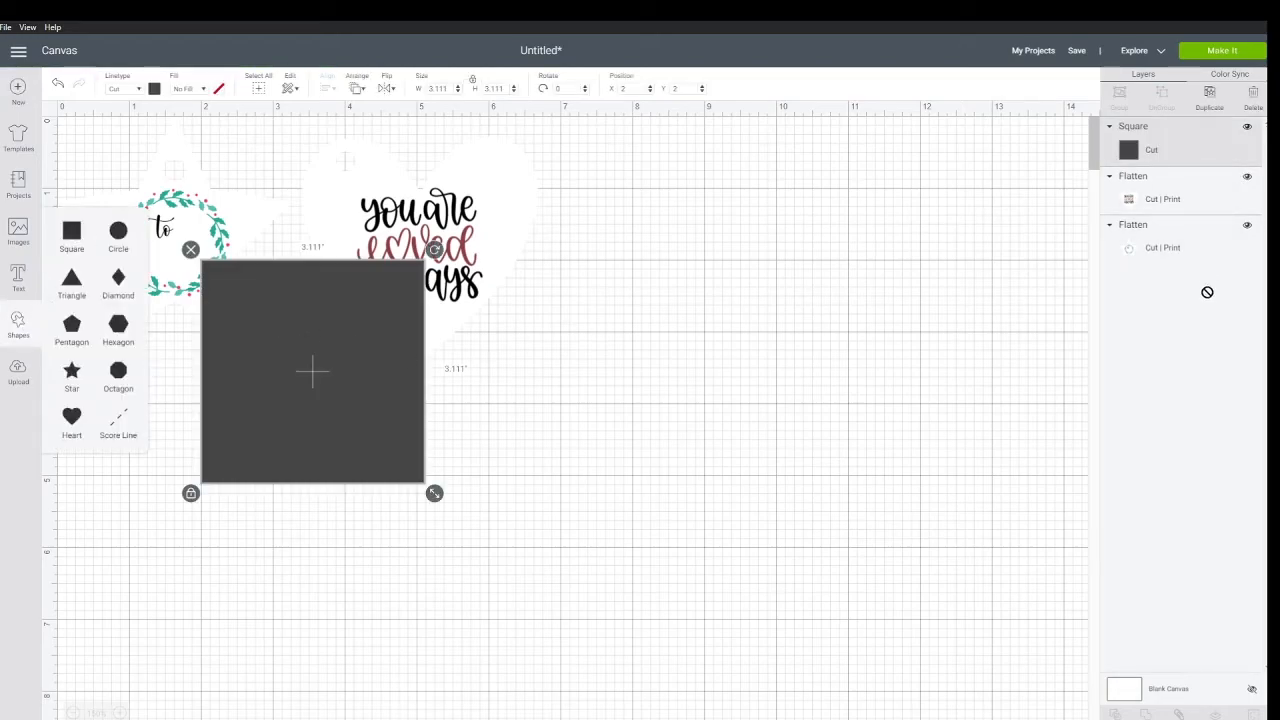
right_click(1151, 149)
left_click(1205, 317)
left_click_drag(348, 430, 201, 300)
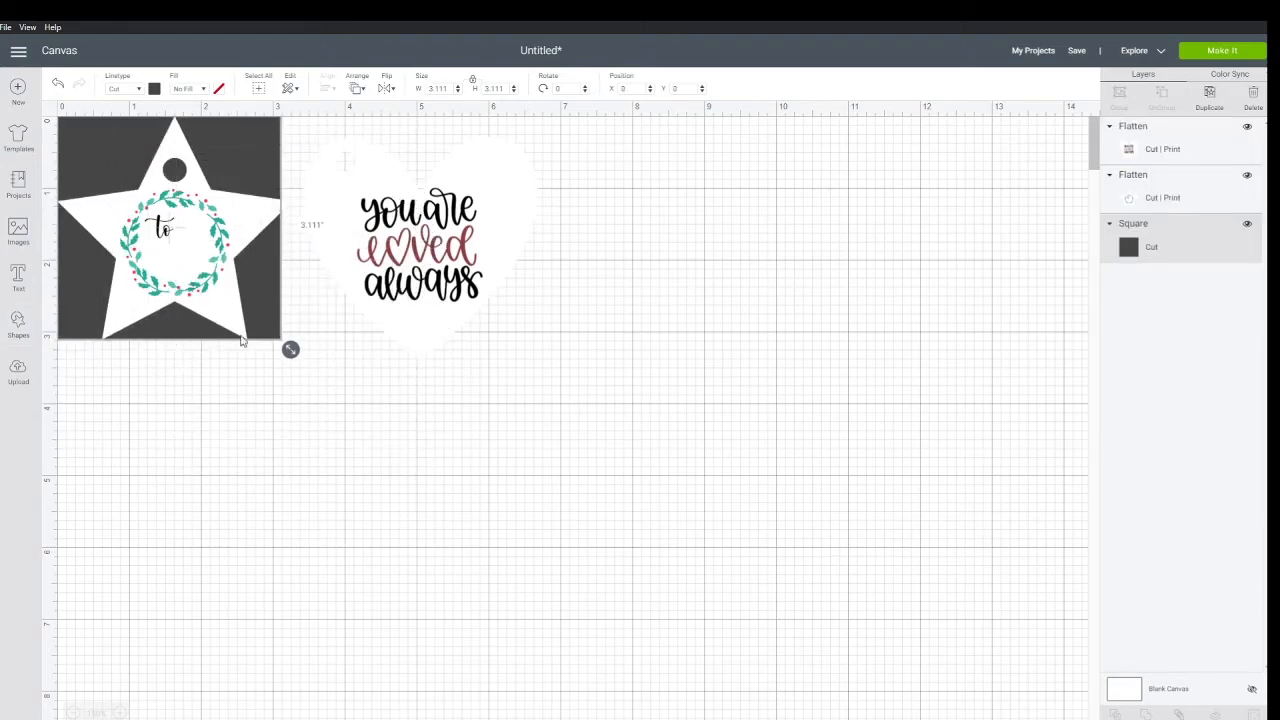
Enlarge the backing square to about 8.417 by 8.417 inches so it extends behind both the star and heart tags.
left_click_drag(290, 349, 674, 497)
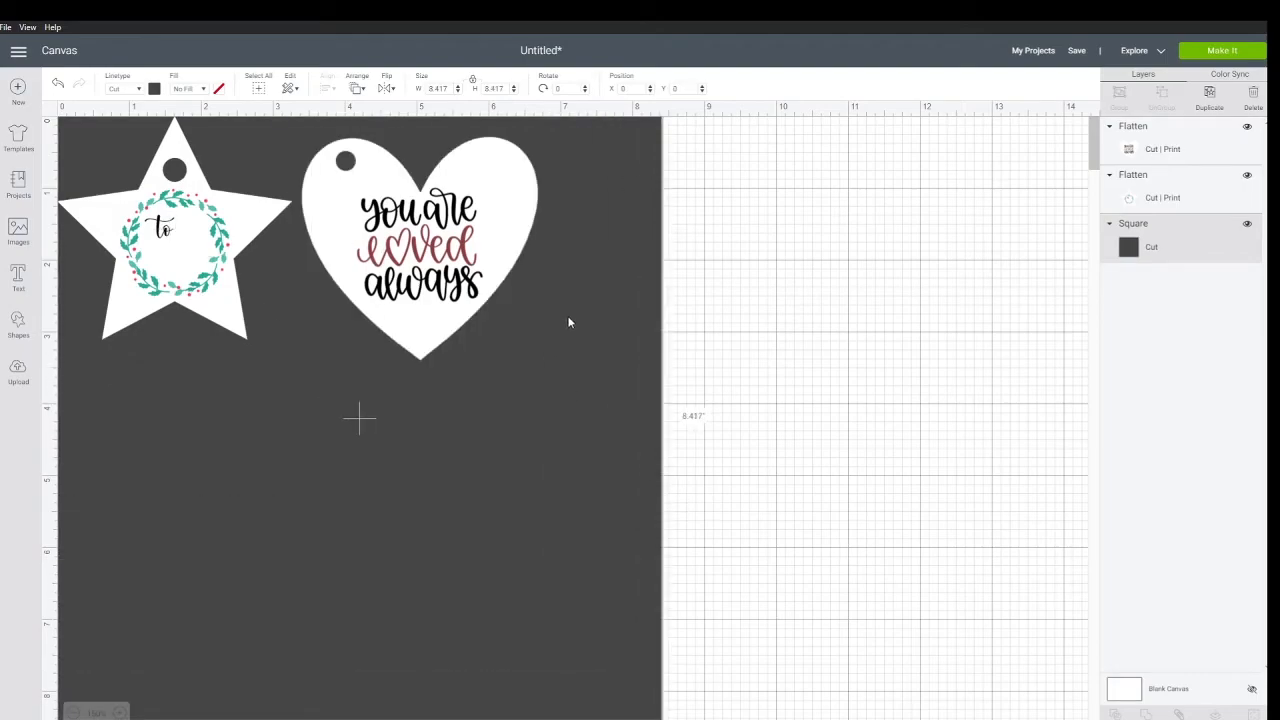
left_click(734, 314)
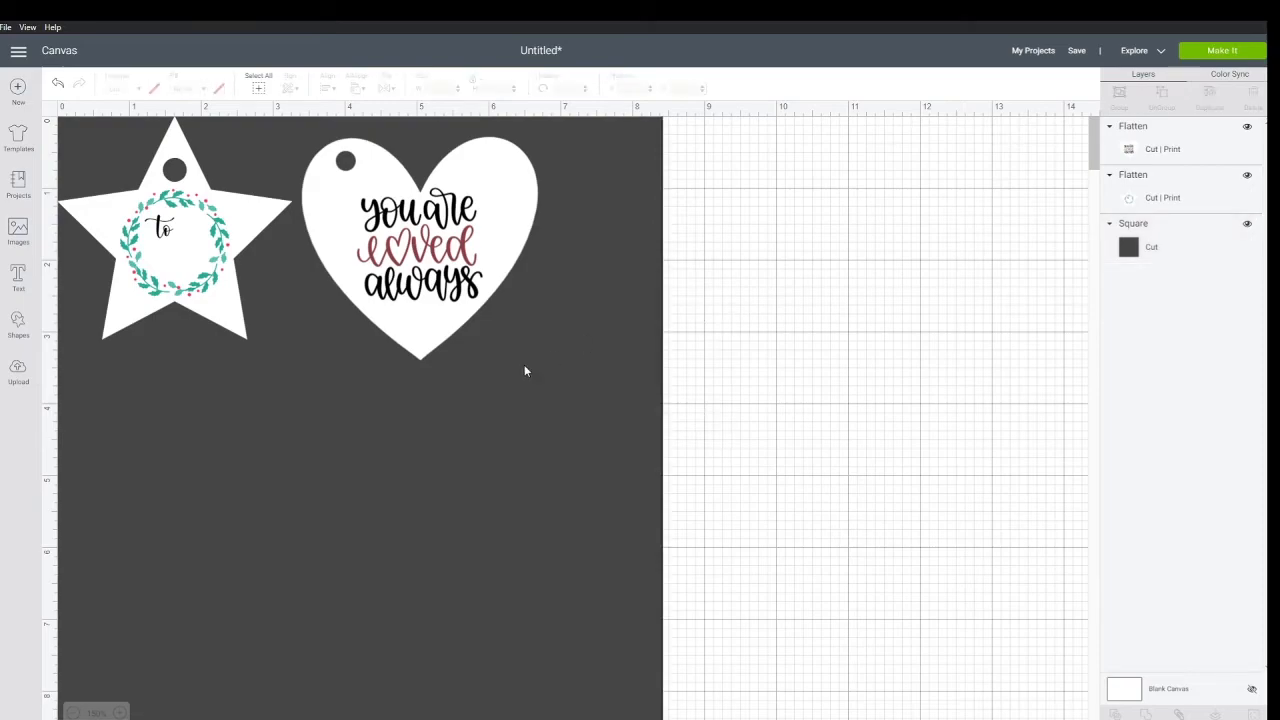
Try to stretch the heart tag to a width of 5 inches with its proportions unlocked, and undo the stretch.
left_click(379, 258)
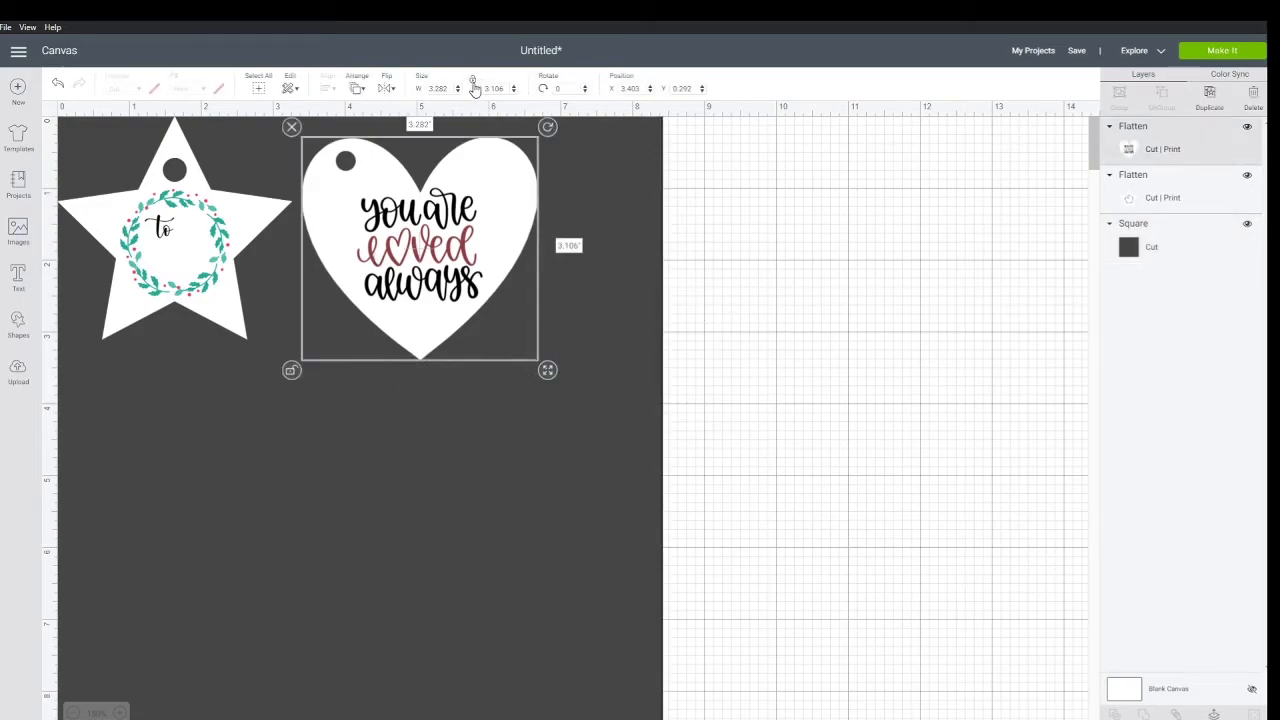
left_click(426, 89)
type("5")
key("Return")
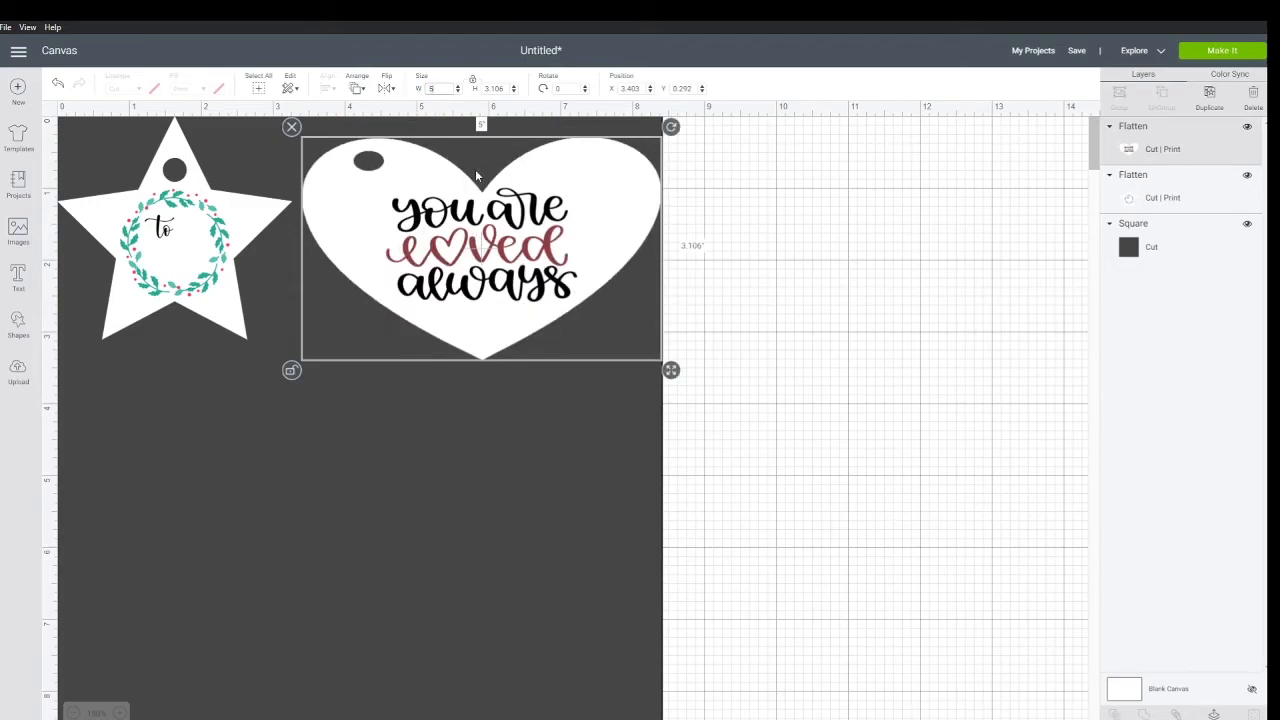
left_click(876, 456)
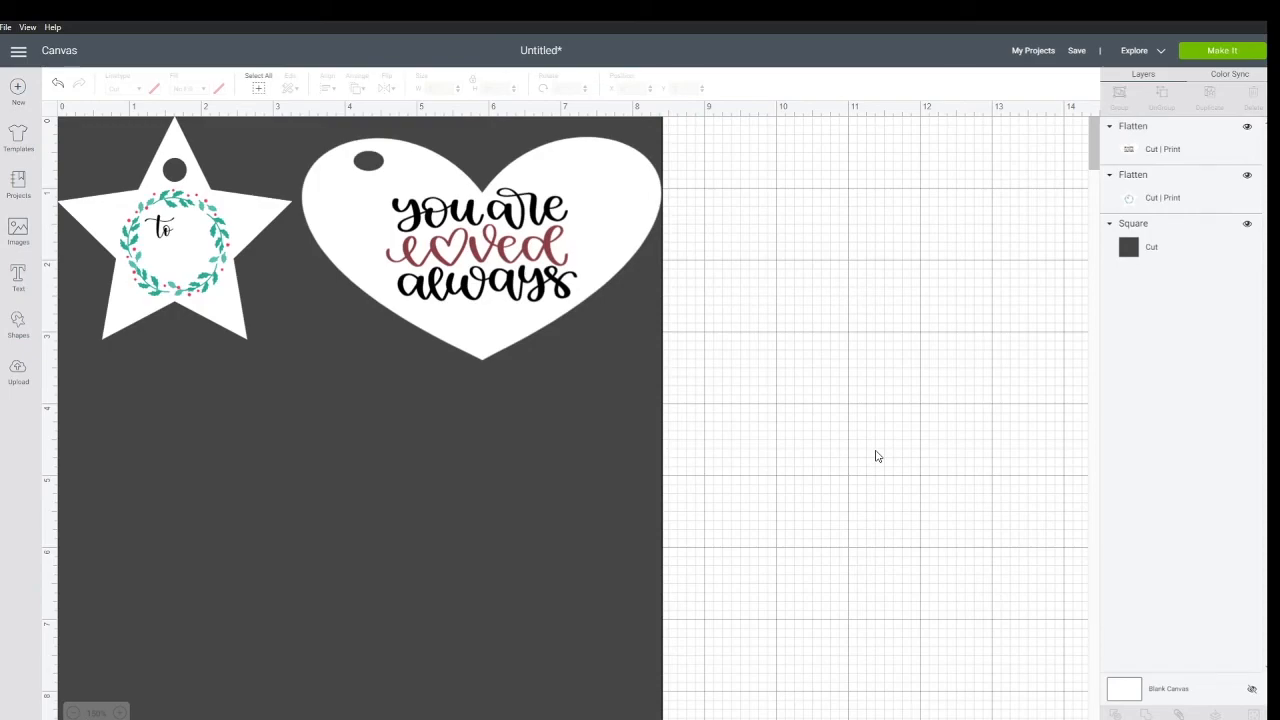
key("ctrl+z")
Set the heart tag's width to 5 inches with its proportions locked, and scale it back down to roughly its earlier size.
left_click(463, 234)
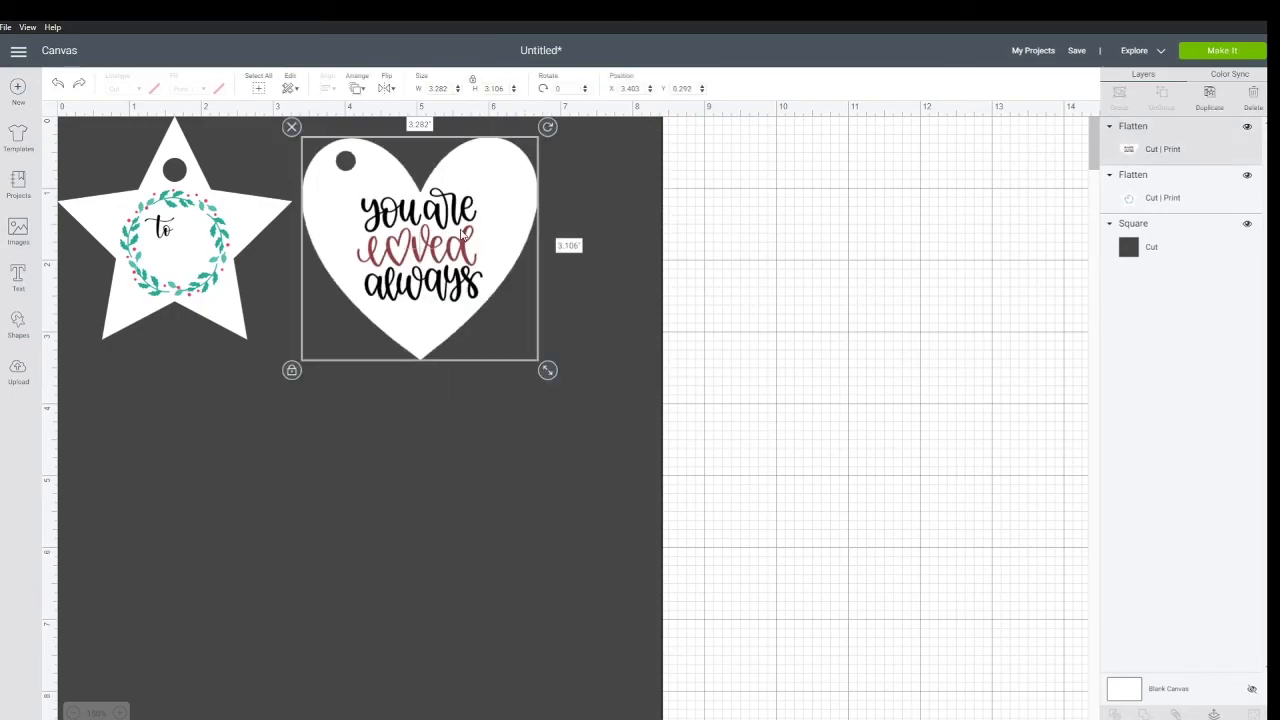
left_click(446, 89)
type("5")
key("Return")
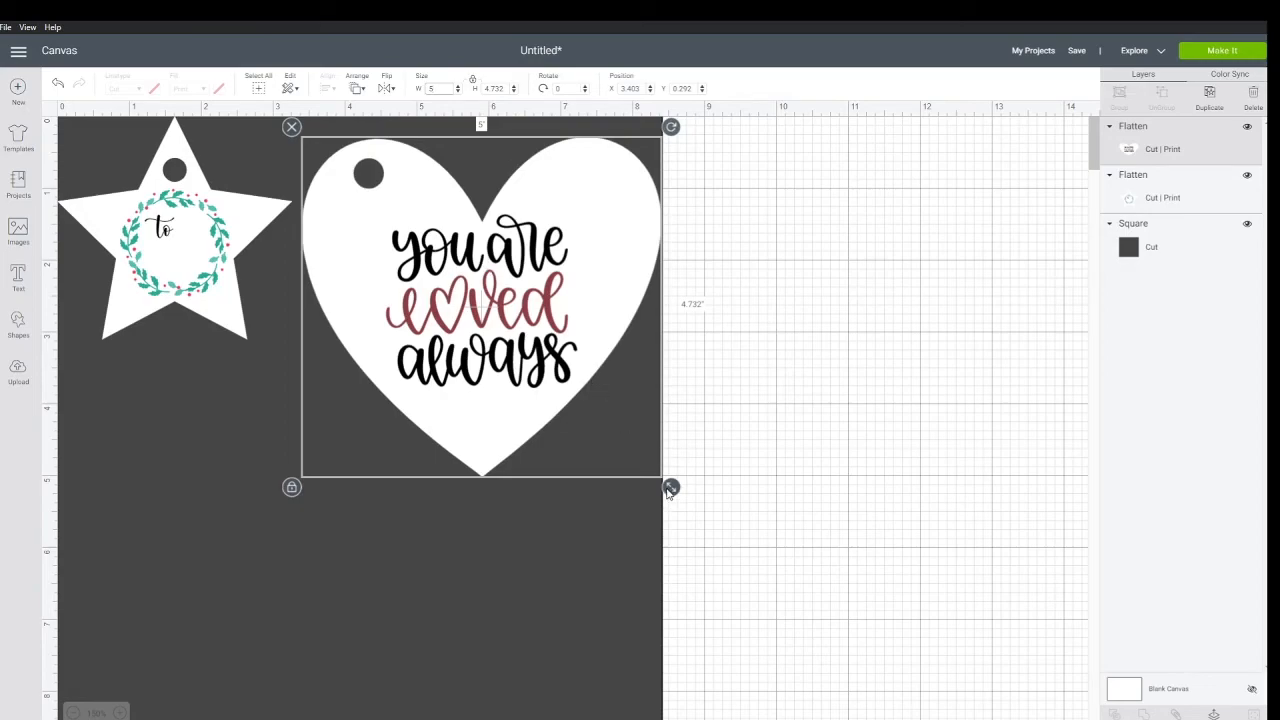
left_click_drag(670, 488, 540, 357)
Delete the large backing square behind the two tags.
left_click(568, 498)
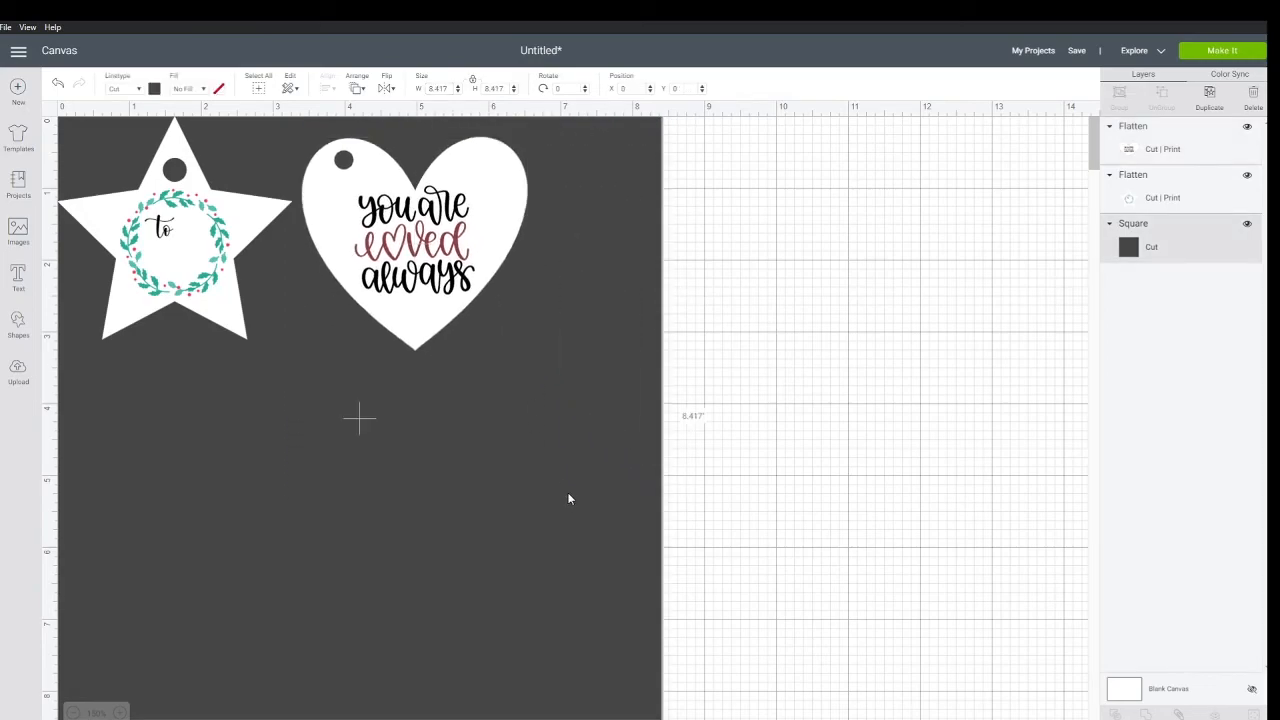
key("Delete")
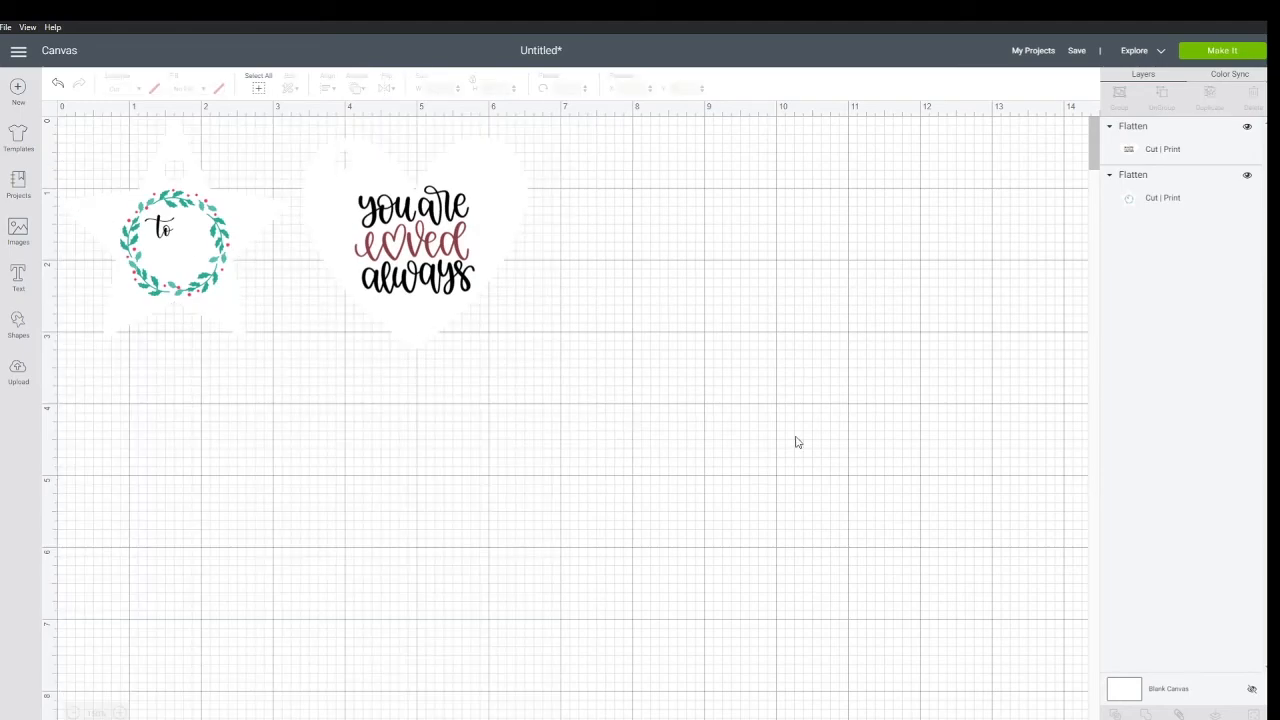
Send the tags to be made, continue past the mat preview to the cutting setup, and open the base material choices.
left_click(1222, 51)
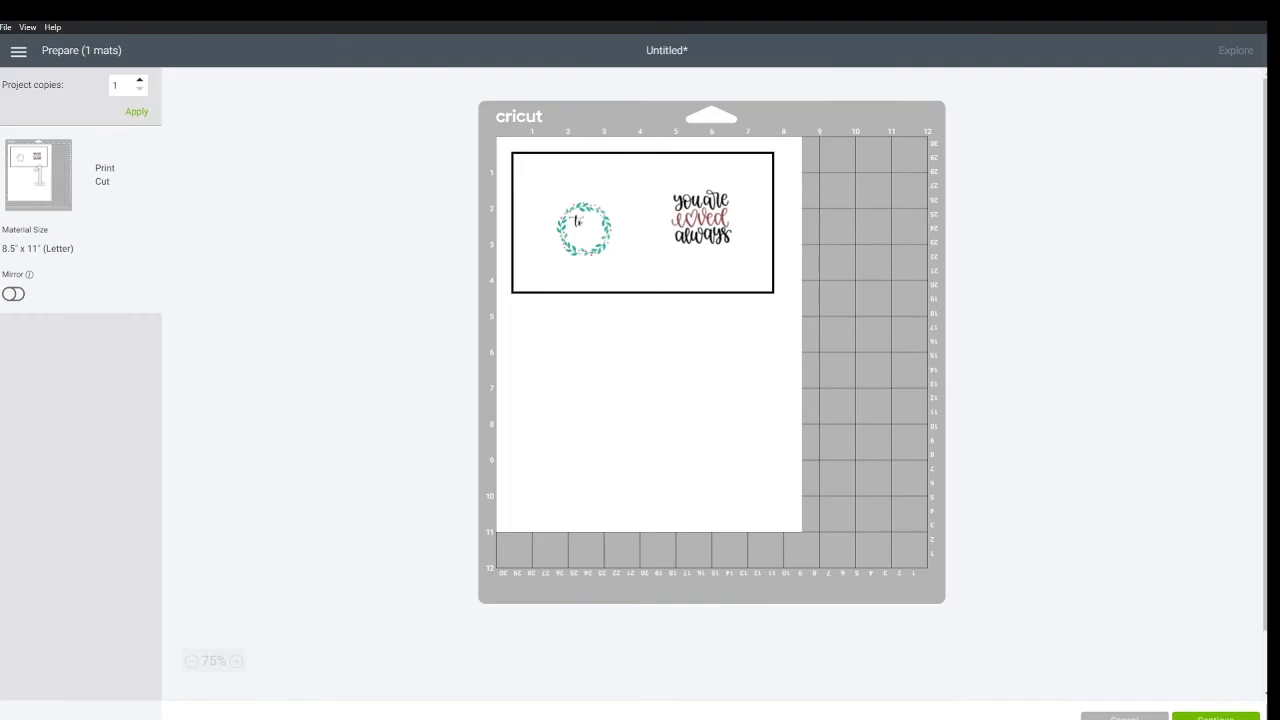
left_click(1215, 716)
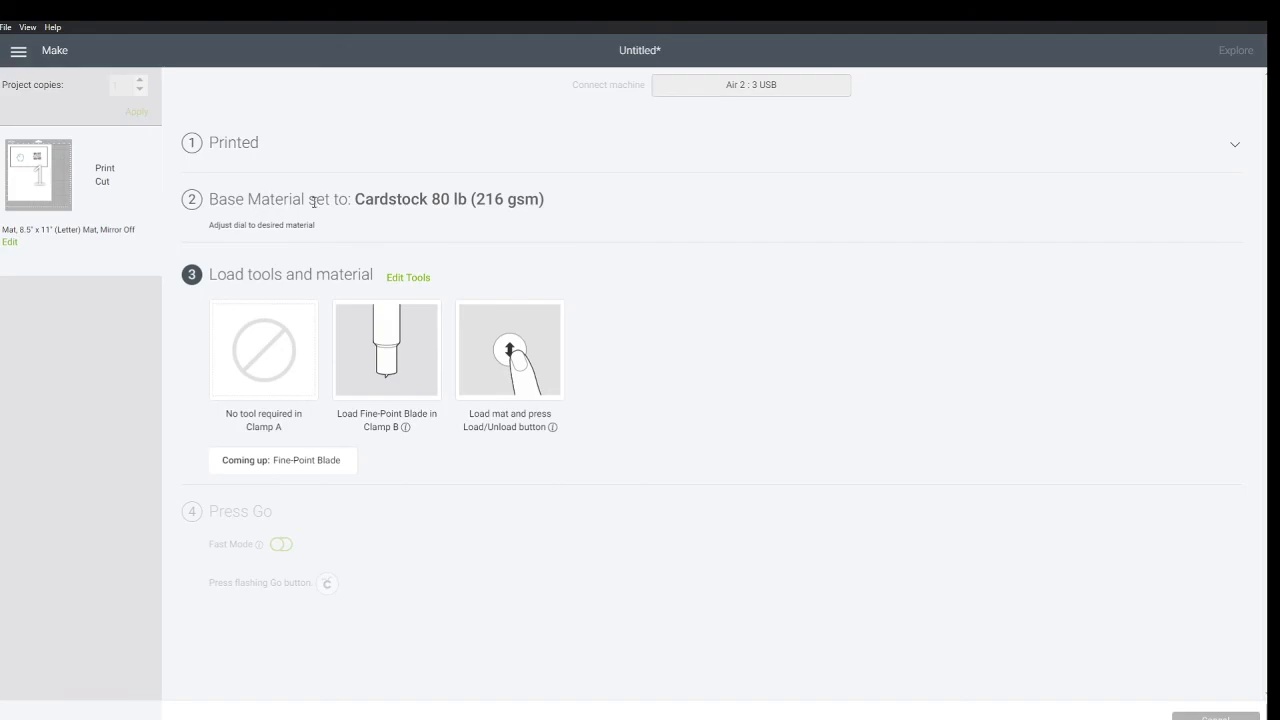
left_click(402, 203)
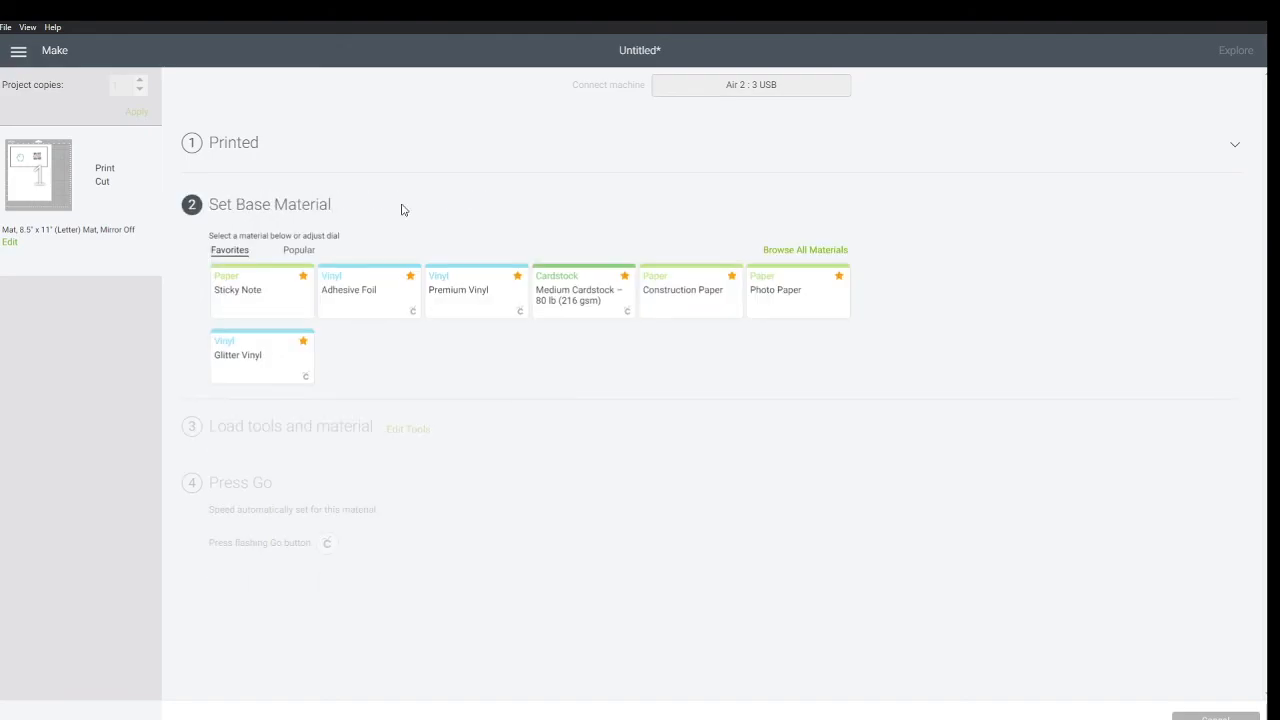